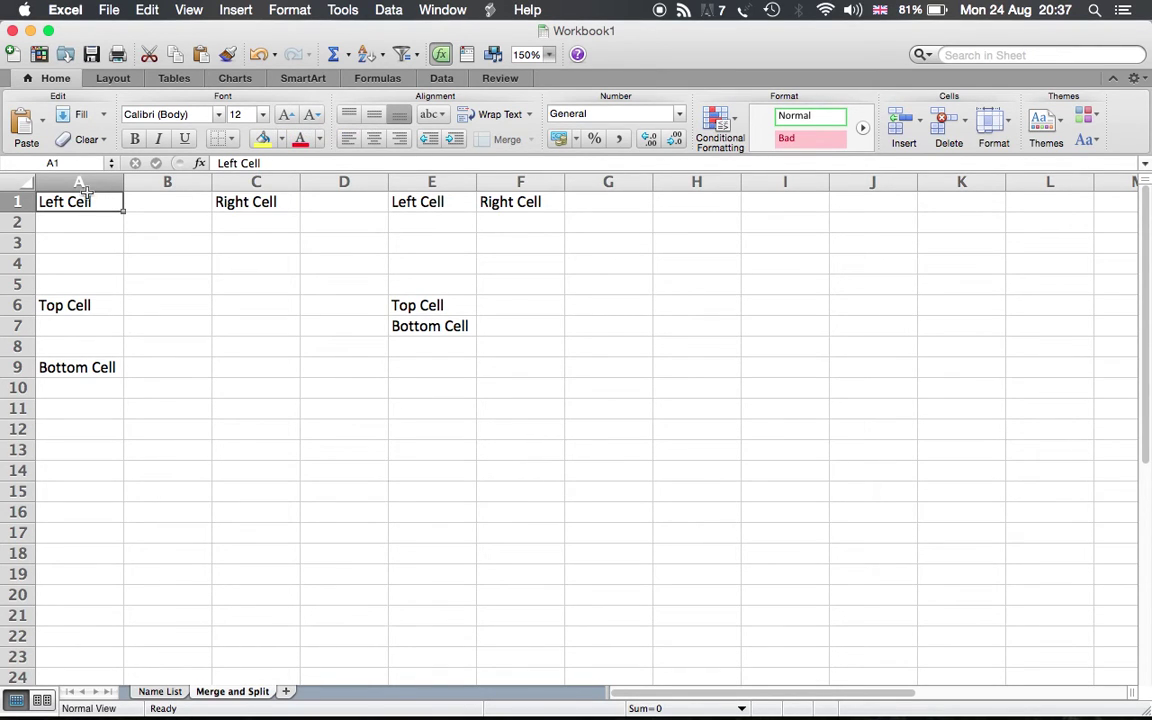
{"action": "left_click", "coordinate": [81, 226]}
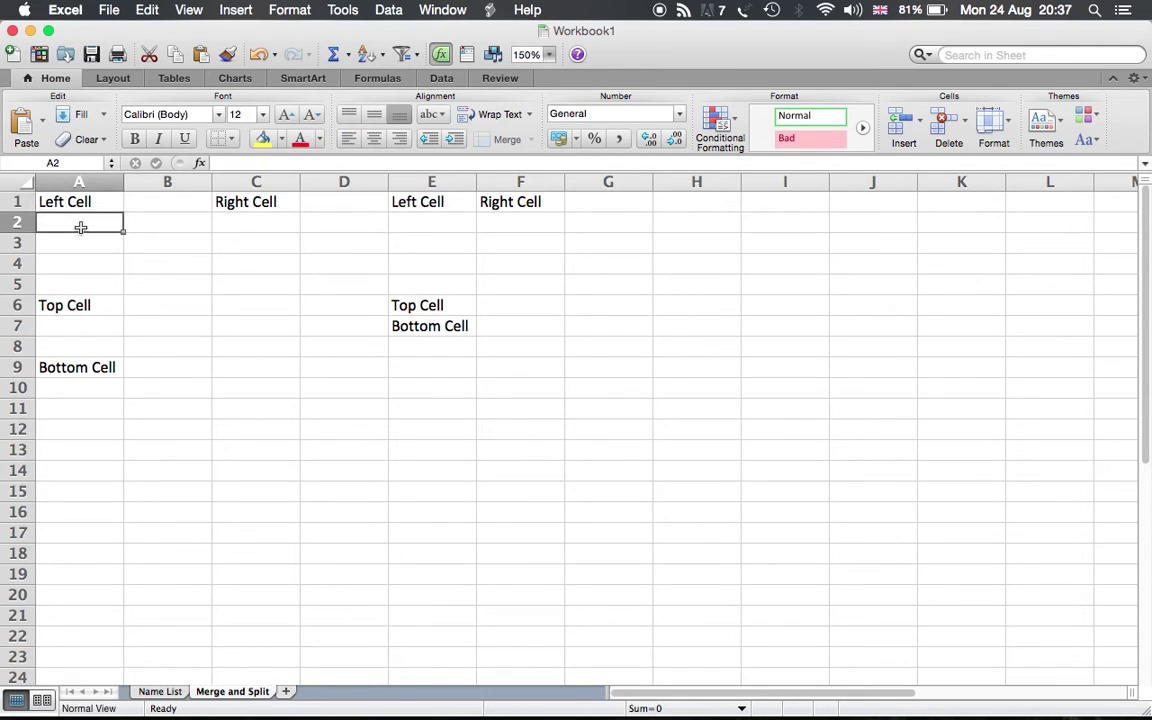
{"action": "right_click", "coordinate": [81, 232]}
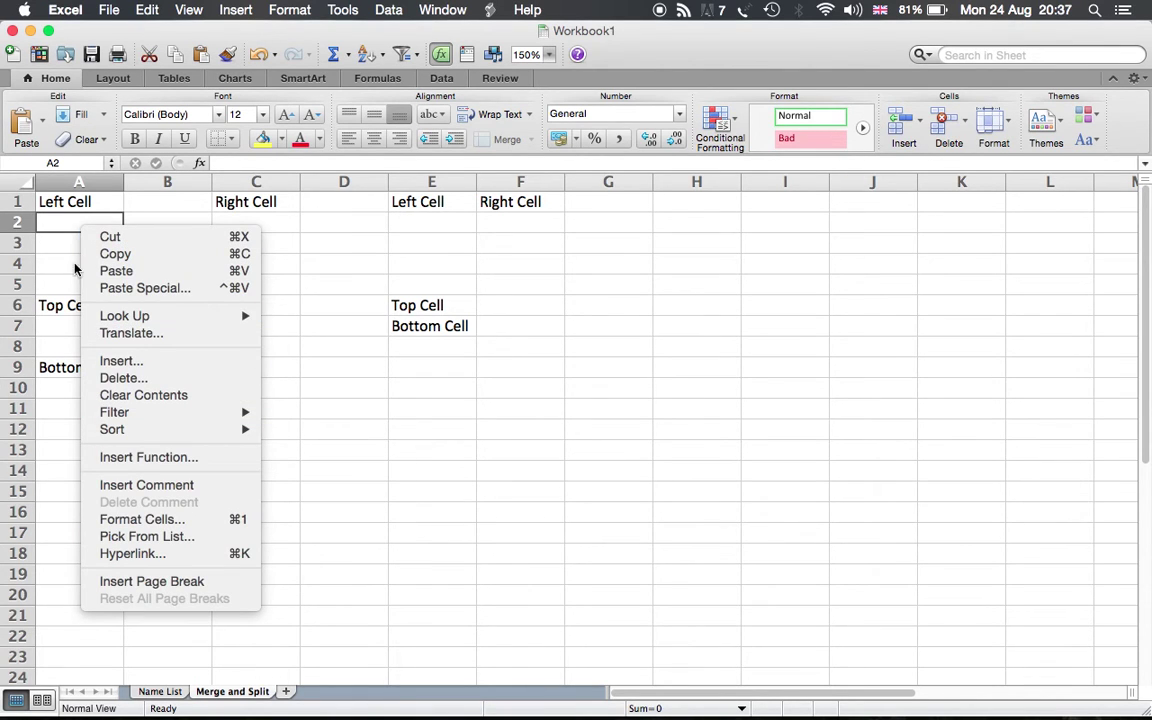
{"action": "left_click", "coordinate": [65, 215]}
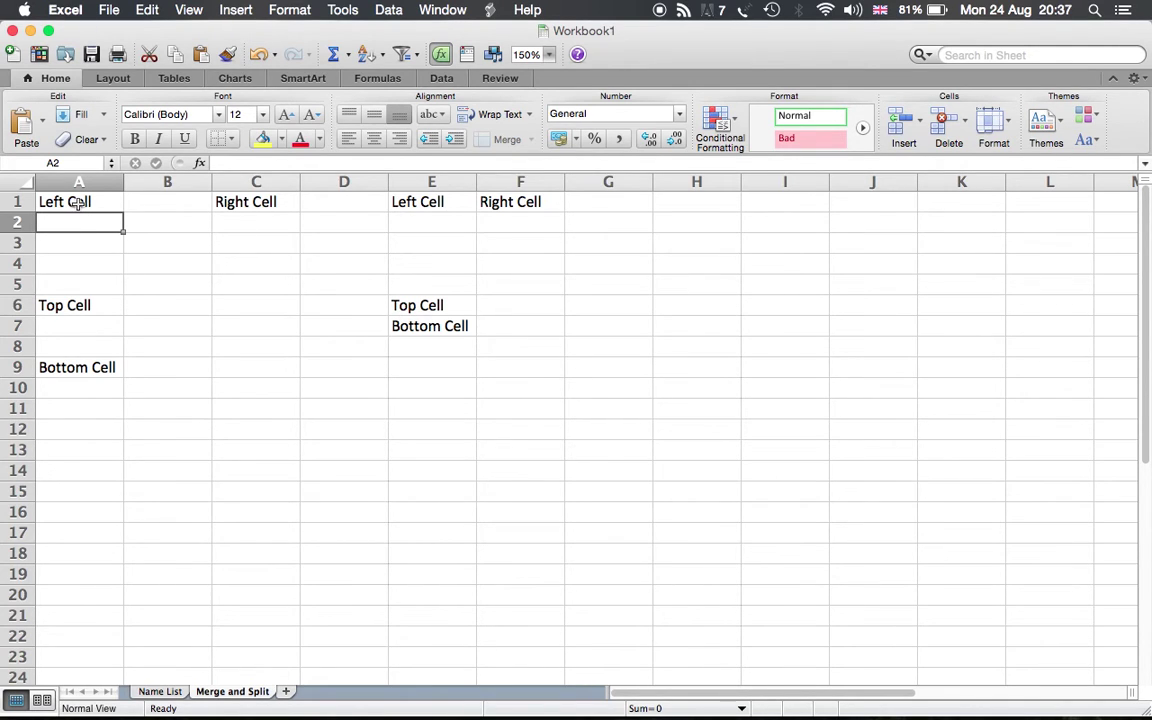
{"action": "left_click", "coordinate": [77, 202]}
{"action": "left_click", "coordinate": [87, 229]}
{"action": "left_click_drag", "start_coordinate": [90, 203], "coordinate": [138, 202]}
{"action": "left_click", "coordinate": [93, 200]}
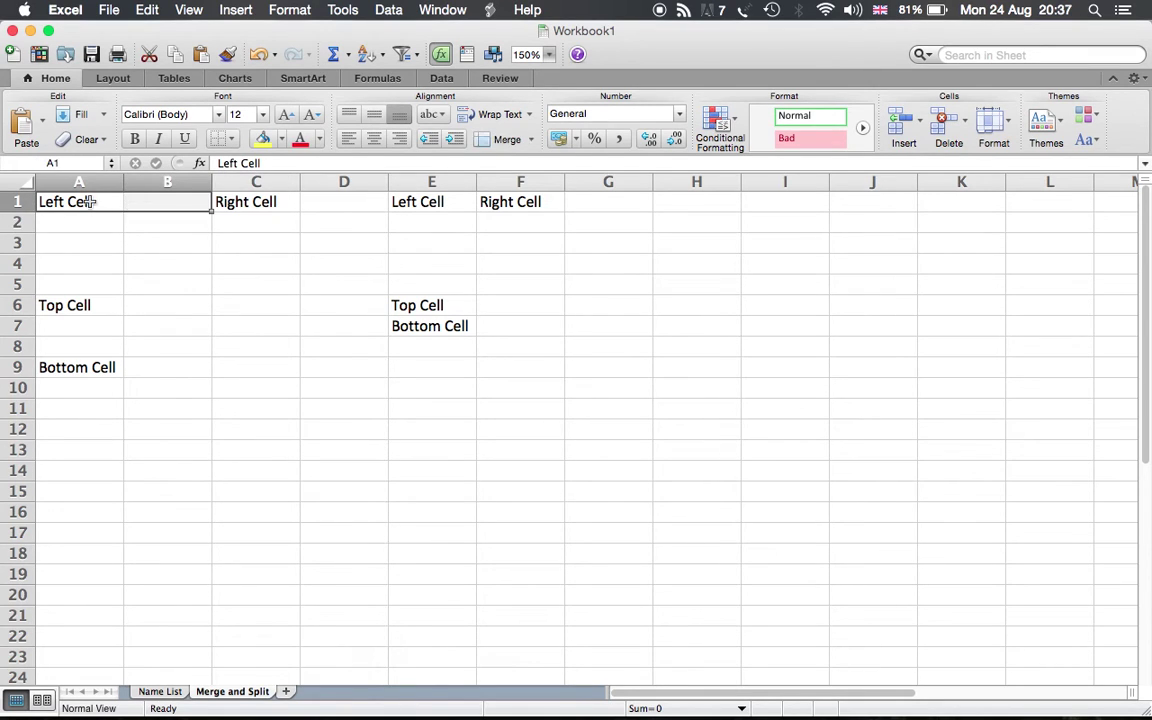
{"action": "left_click", "coordinate": [238, 203]}
{"action": "left_click", "coordinate": [238, 203]}
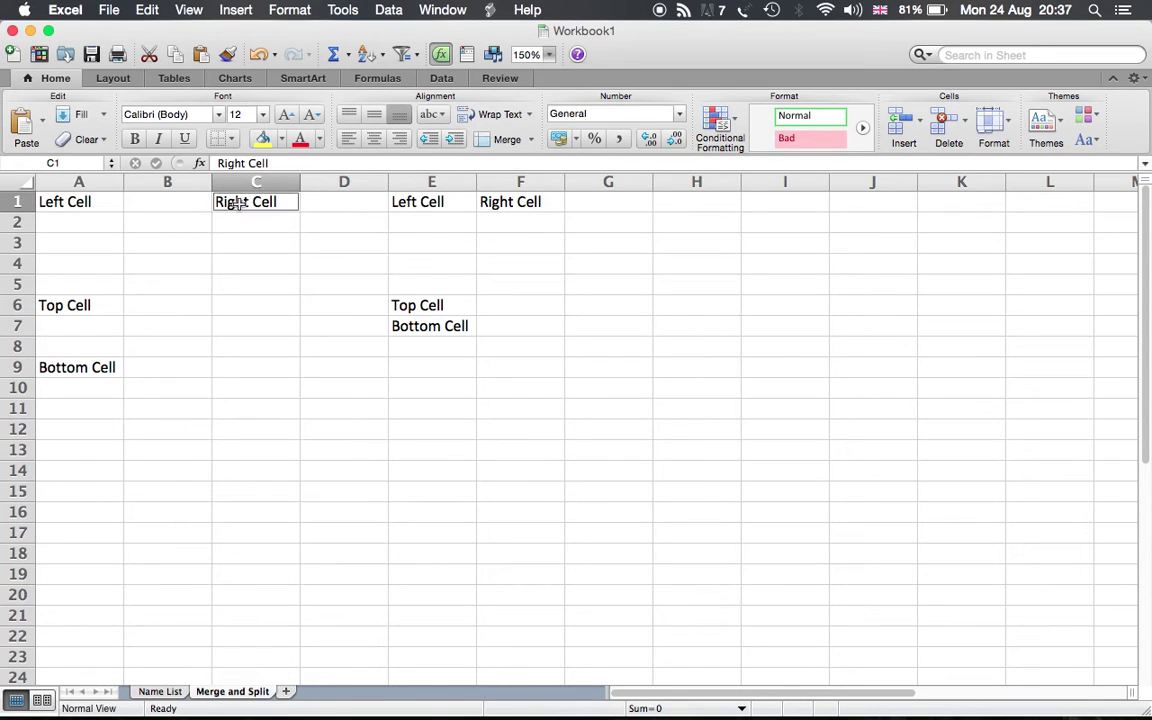
- Try to merge the two non-adjacent cells A1 and C1 by selecting both and applying Merge
{"action": "left_click", "coordinate": [108, 203]}
{"action": "left_click", "coordinate": [232, 203]}
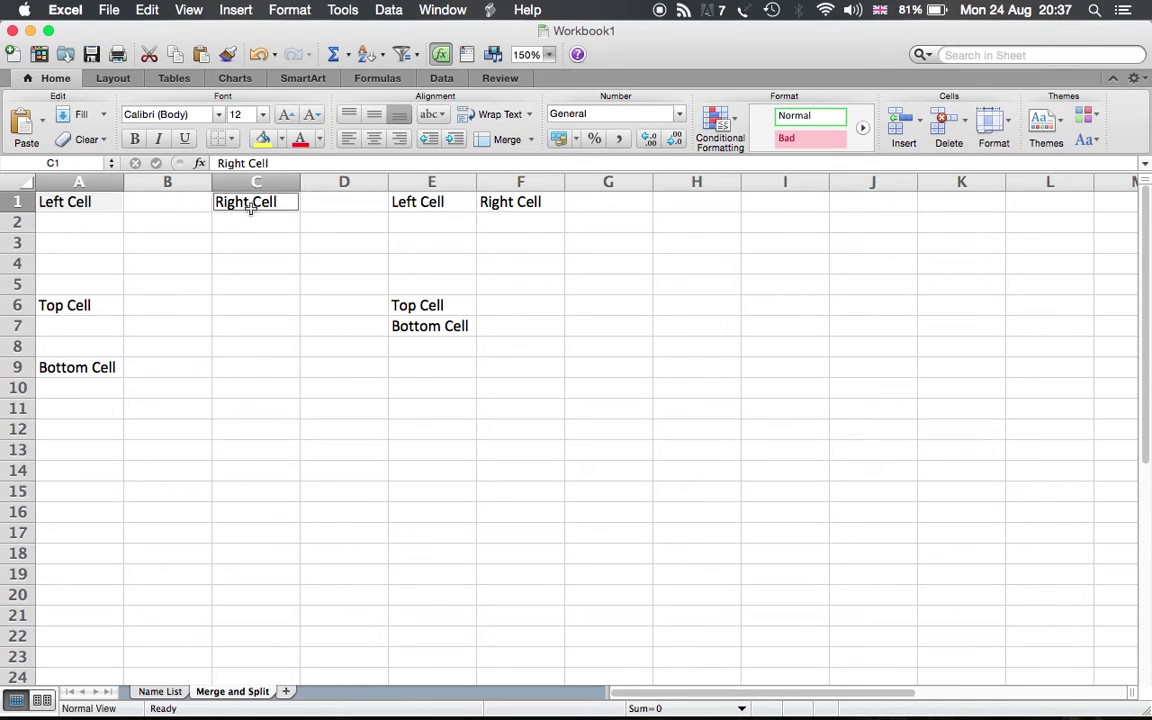
{"action": "right_click", "coordinate": [250, 206]}
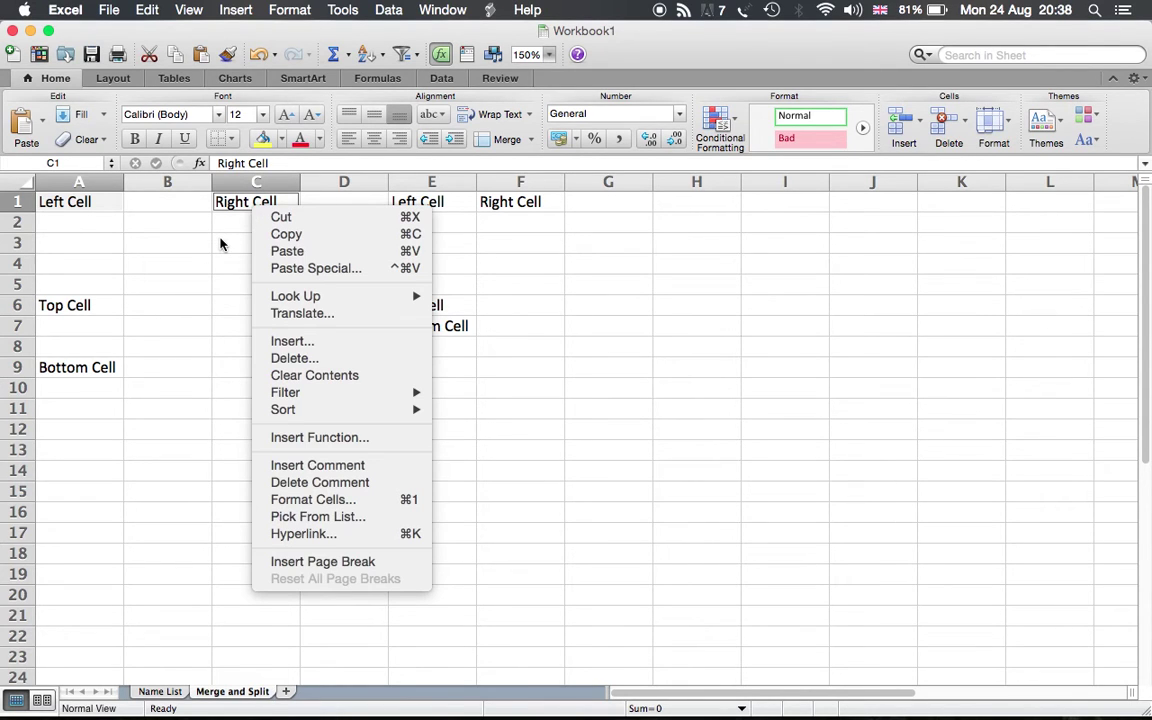
{"action": "left_click", "coordinate": [221, 244]}
{"action": "left_click", "coordinate": [503, 141]}
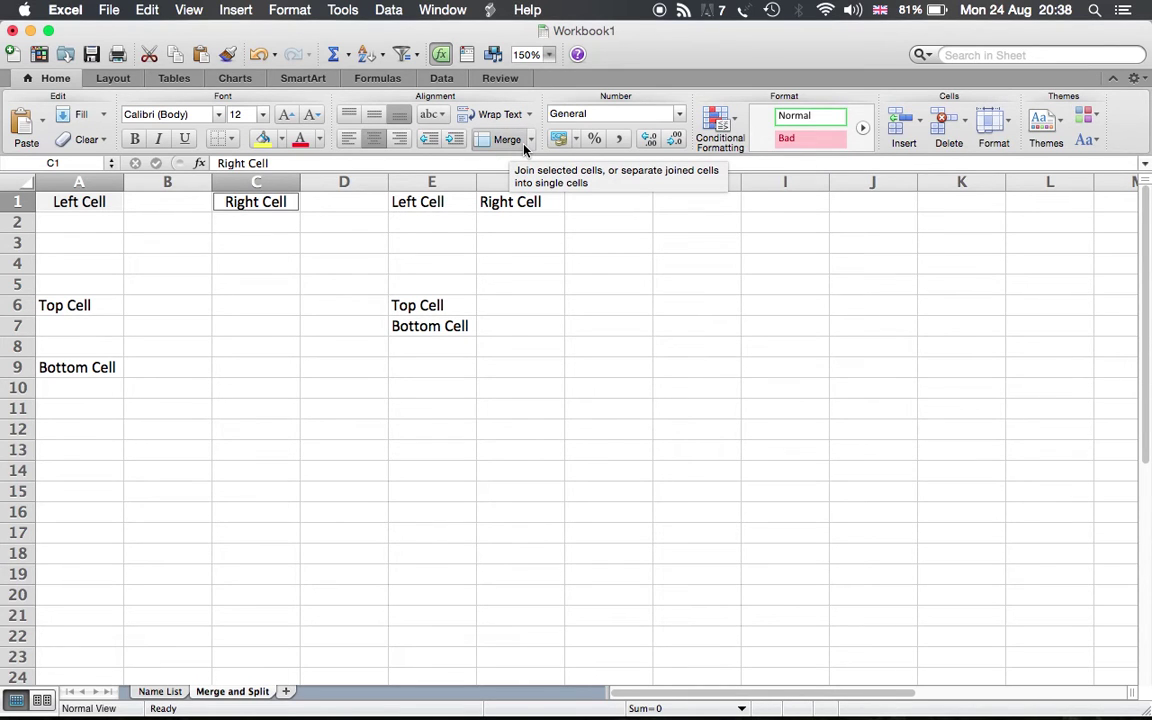
{"action": "left_click", "coordinate": [303, 260]}
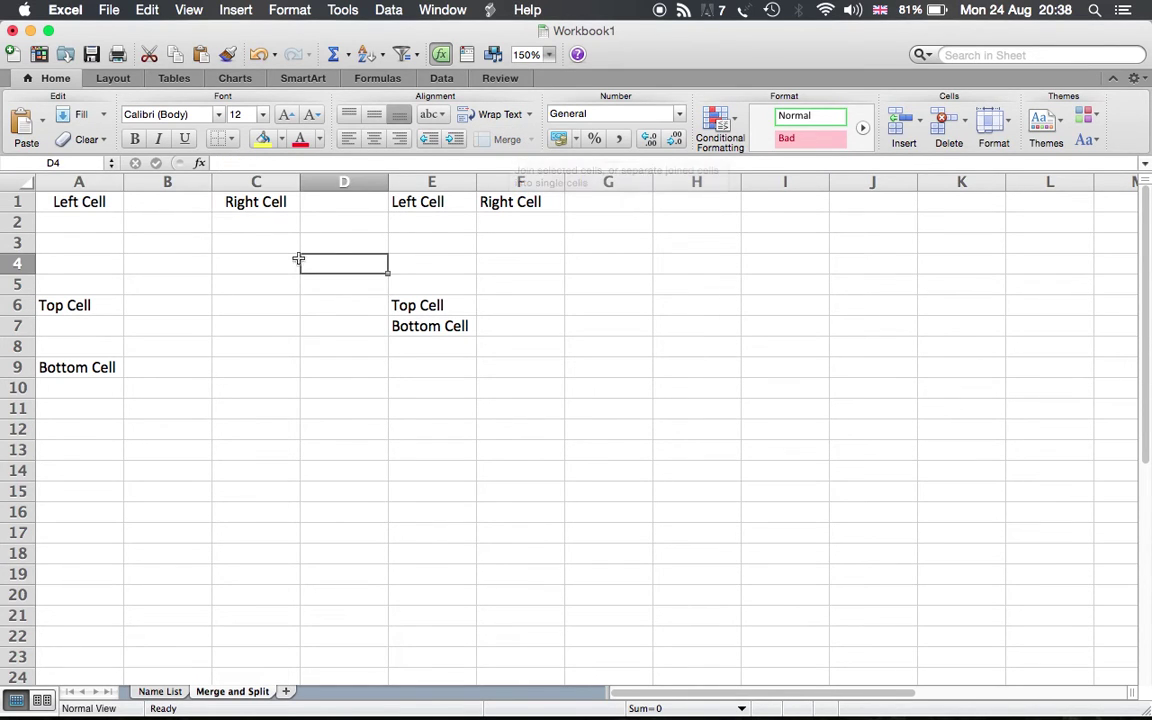
- Merge and center cell A1, containing "Left Cell", with the empty adjacent cell B1
{"action": "left_click", "coordinate": [204, 251]}
{"action": "left_click_drag", "start_coordinate": [98, 200], "coordinate": [166, 197]}
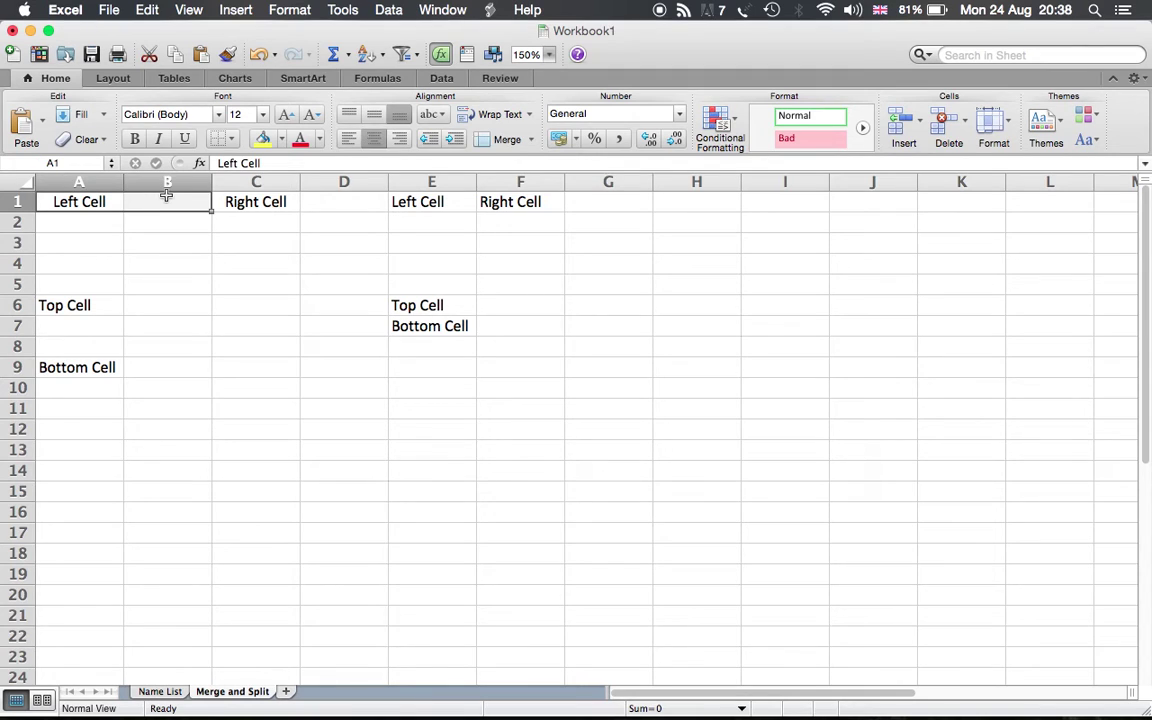
{"action": "left_click", "coordinate": [504, 141]}
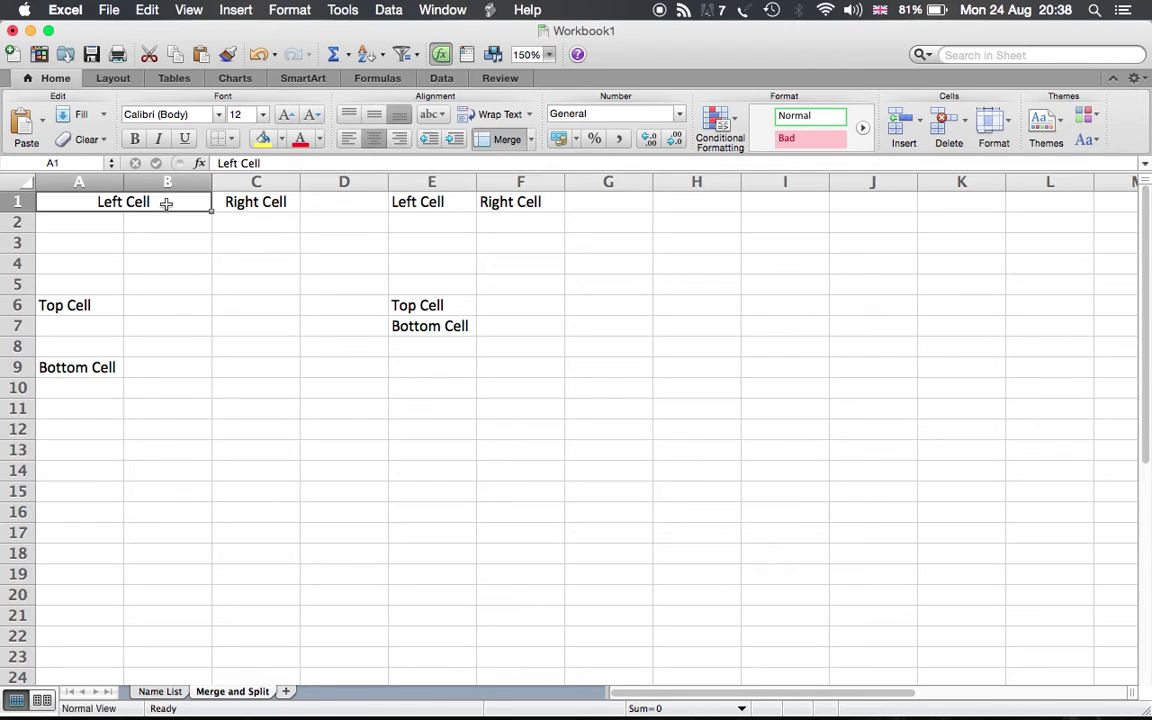
{"action": "left_click", "coordinate": [167, 262]}
{"action": "left_click", "coordinate": [149, 203]}
- Merge and center the filled cells E1 and F1, accepting that only the upper-left data is kept
{"action": "left_click", "coordinate": [444, 201]}
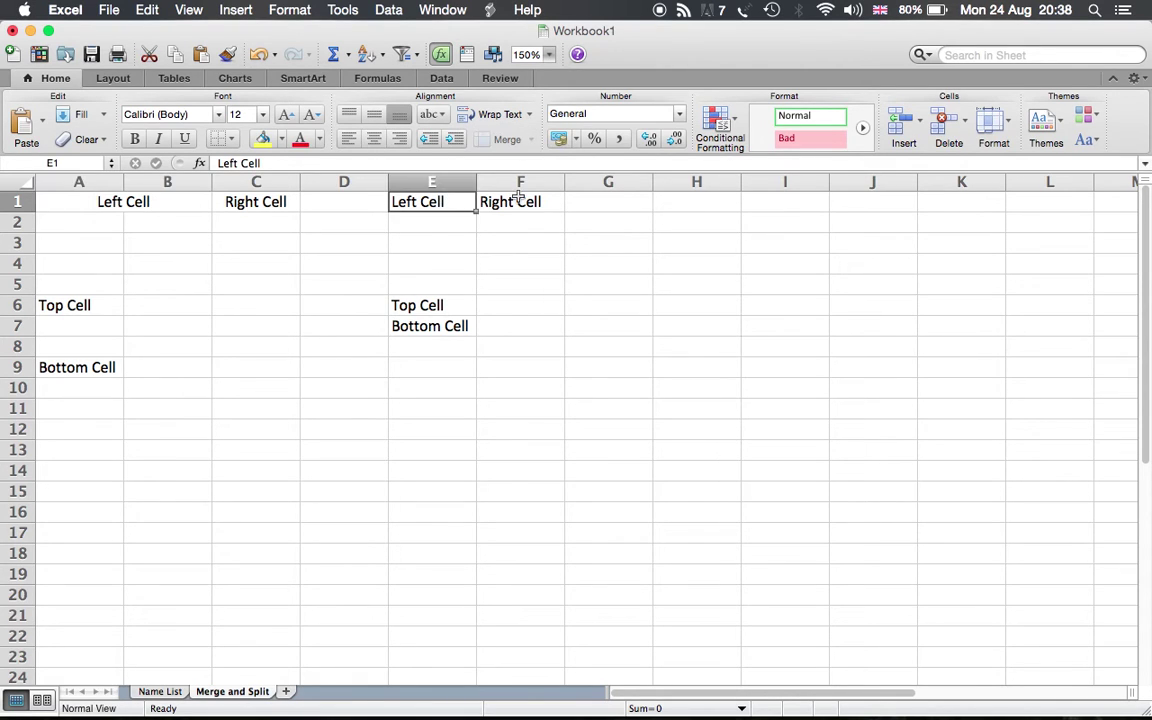
{"action": "left_click", "coordinate": [514, 198]}
{"action": "left_click", "coordinate": [431, 202]}
{"action": "left_click", "coordinate": [490, 201]}
{"action": "left_click_drag", "start_coordinate": [441, 202], "coordinate": [494, 200]}
{"action": "left_click", "coordinate": [503, 145]}
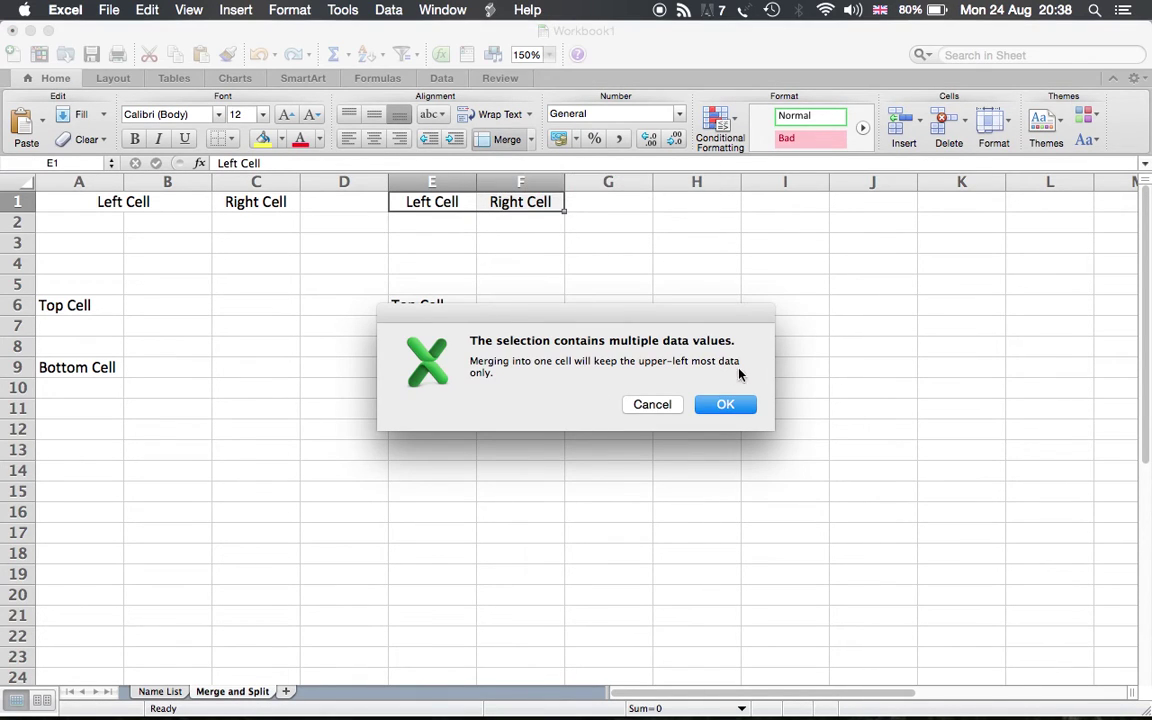
{"action": "left_click", "coordinate": [731, 405]}
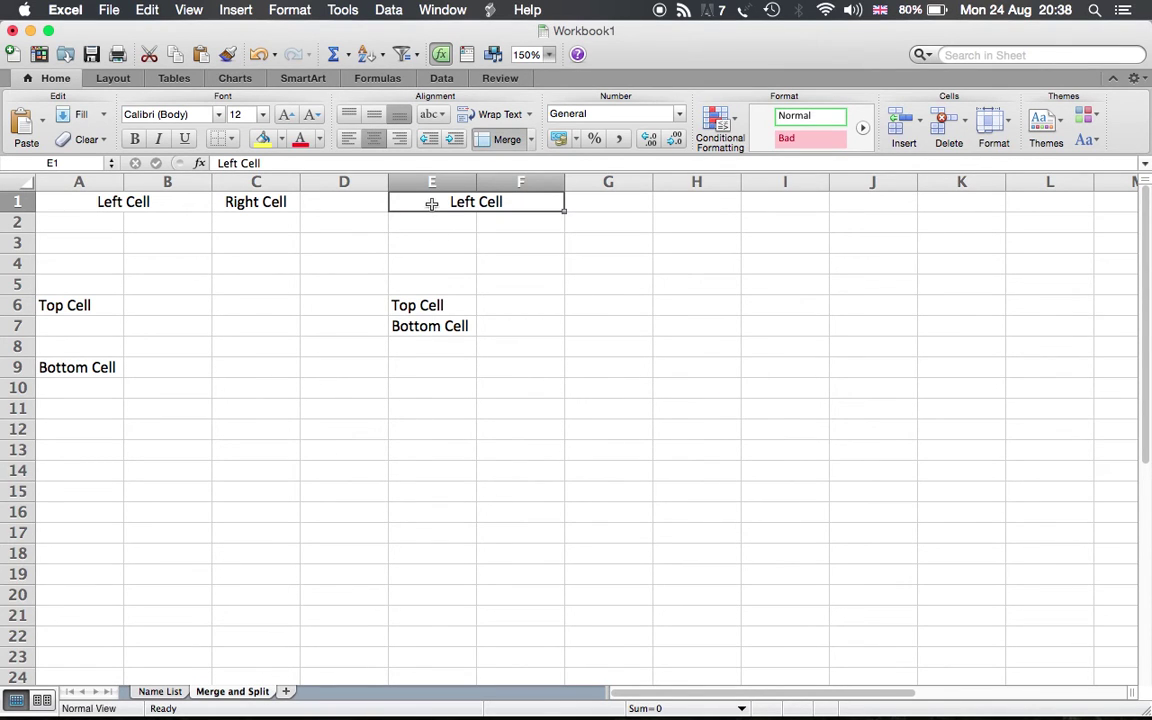
- Merge and center the vertically adjacent cells E6 and E7, accepting that only the upper-left data is kept
{"action": "left_click_drag", "start_coordinate": [78, 310], "coordinate": [80, 320]}
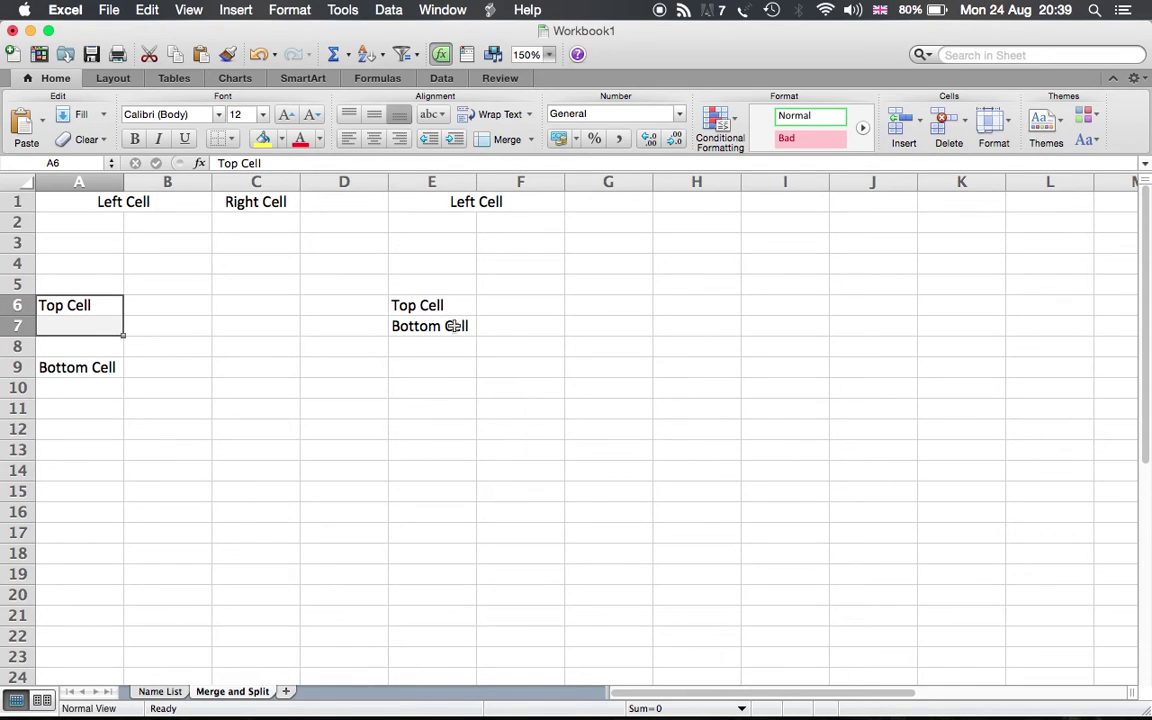
{"action": "left_click_drag", "start_coordinate": [430, 305], "coordinate": [434, 322]}
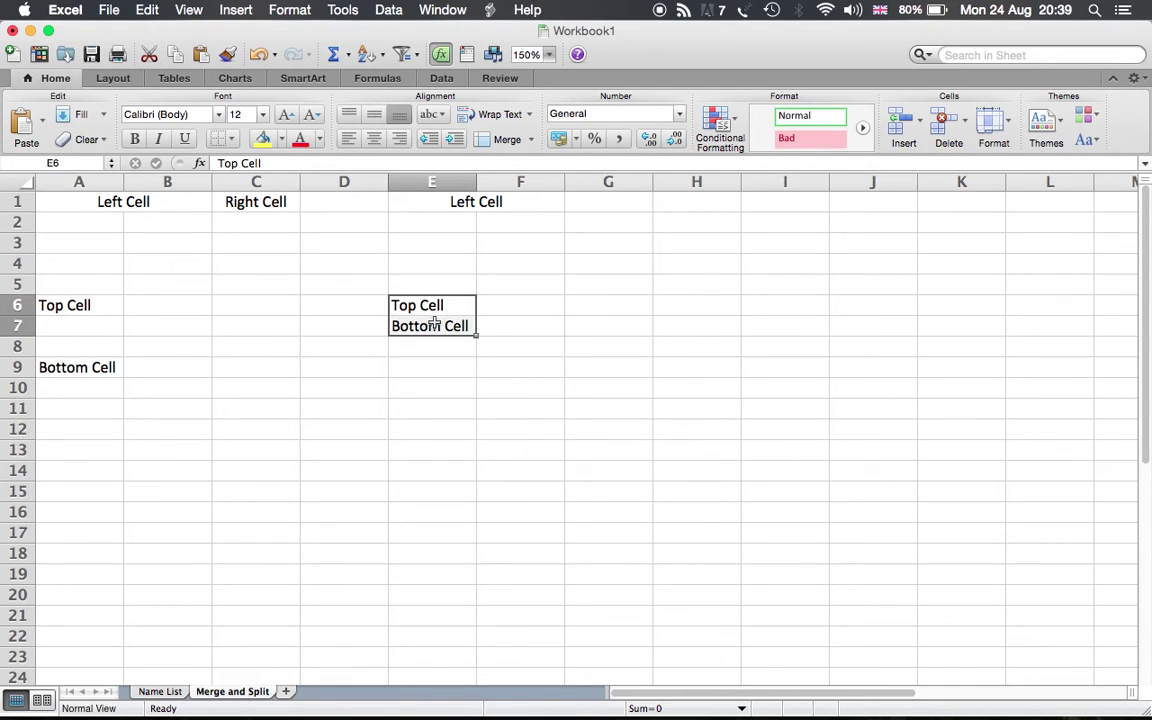
{"action": "left_click", "coordinate": [500, 139]}
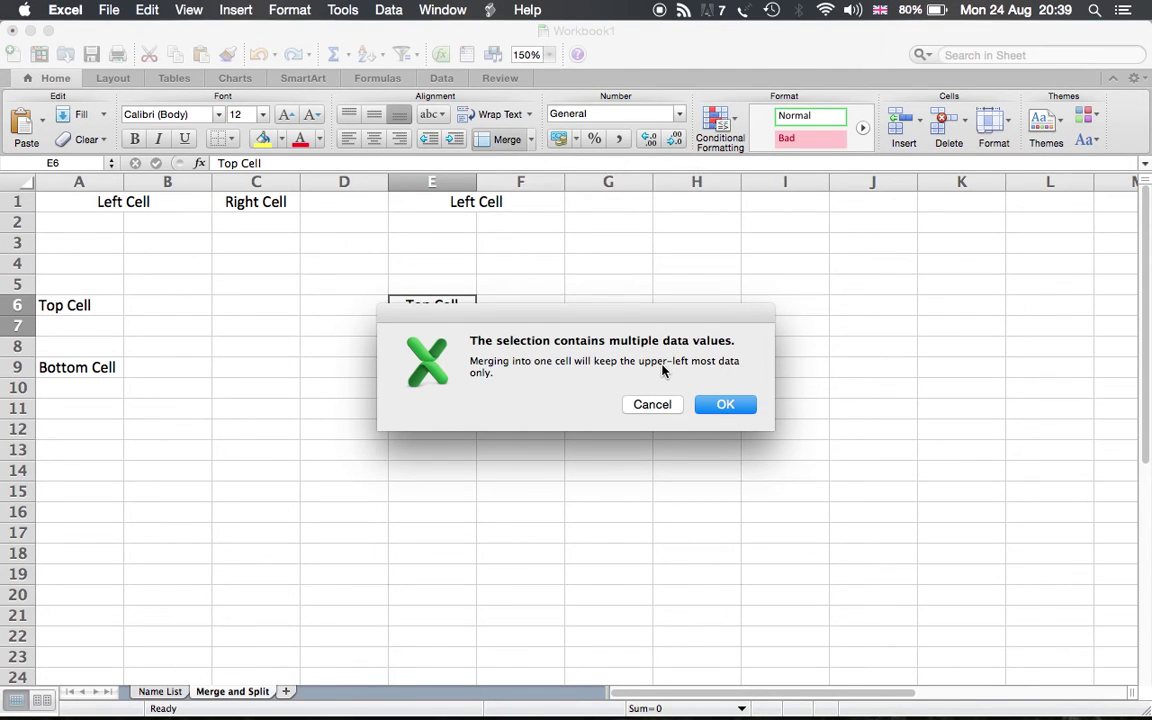
{"action": "left_click", "coordinate": [726, 405]}
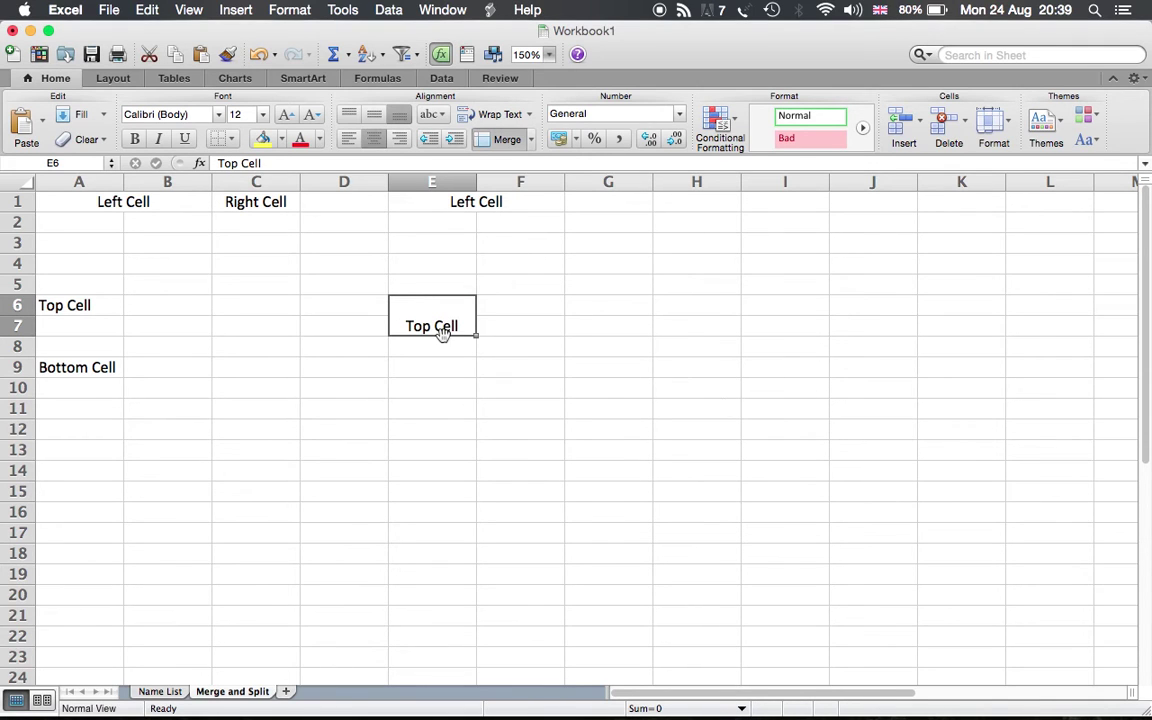
{"action": "left_click", "coordinate": [458, 363]}
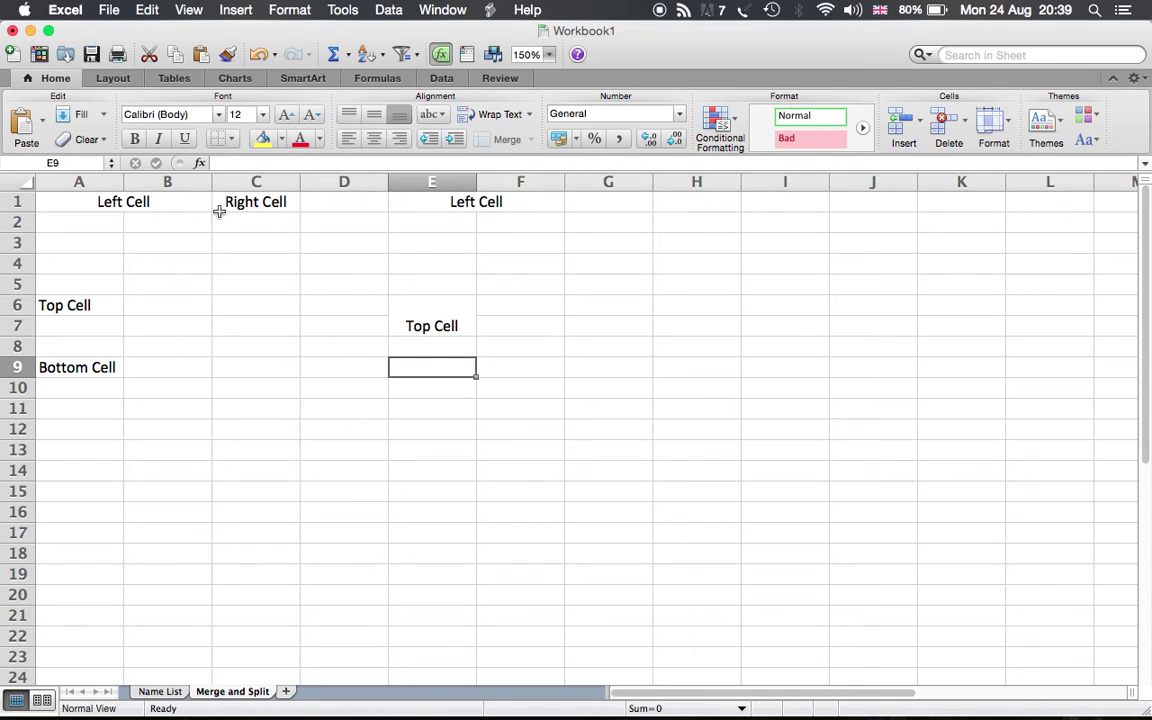
- Split the merged cell A1:B1 by turning off Merge cells in its cell alignment format
{"action": "left_click", "coordinate": [178, 201]}
{"action": "right_click", "coordinate": [178, 203]}
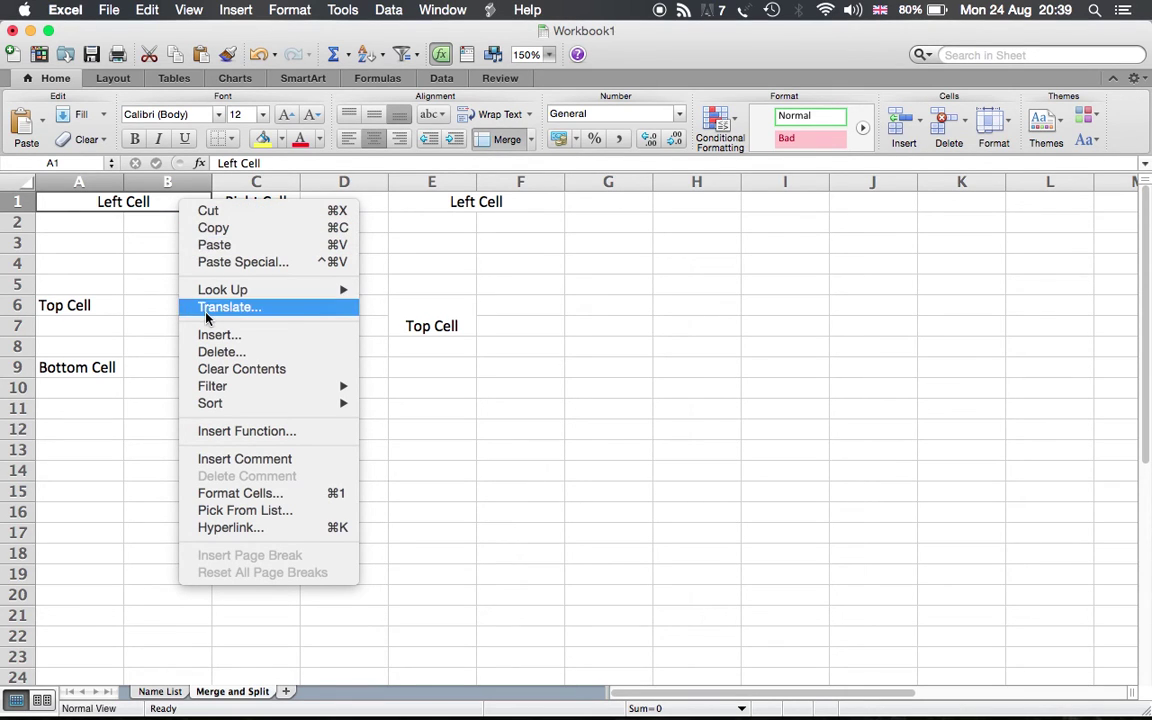
{"action": "left_click", "coordinate": [249, 493]}
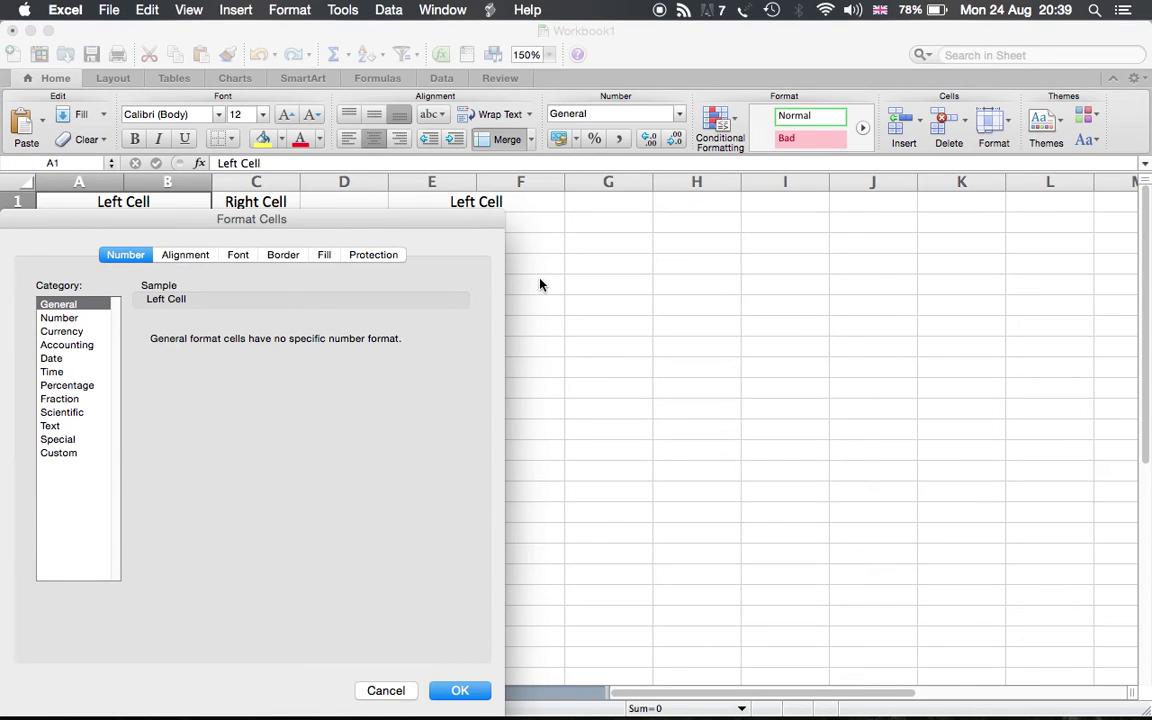
{"action": "left_click", "coordinate": [186, 256]}
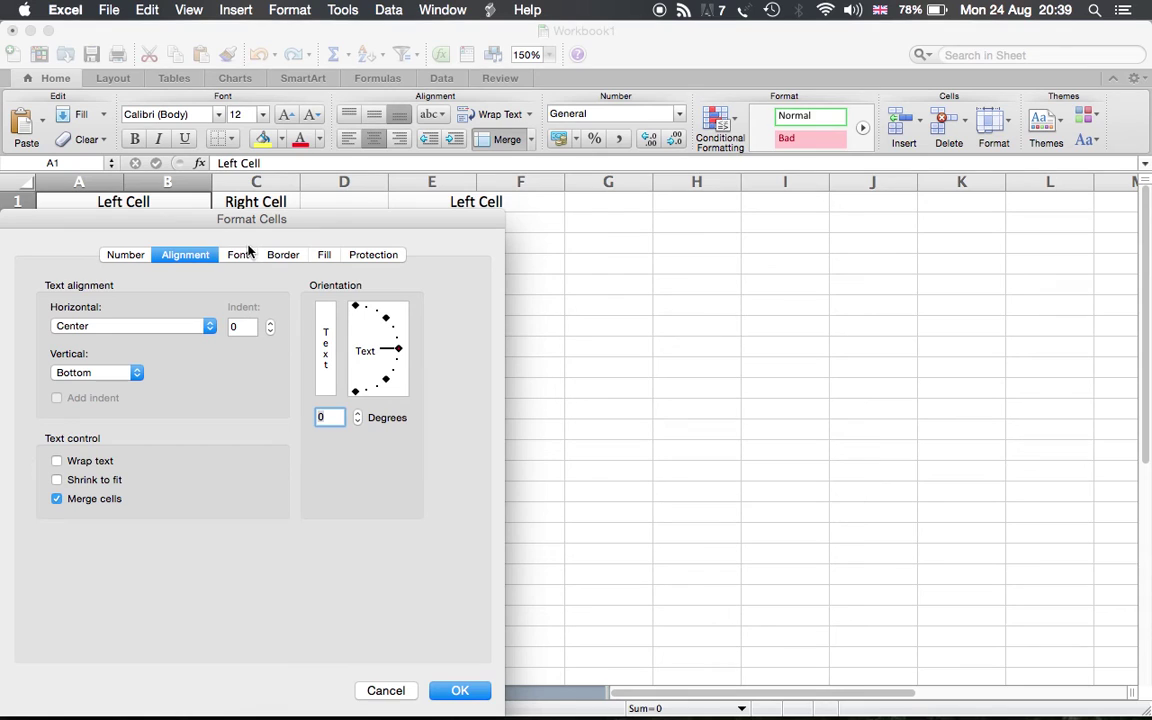
{"action": "left_click", "coordinate": [57, 499]}
{"action": "left_click", "coordinate": [458, 690]}
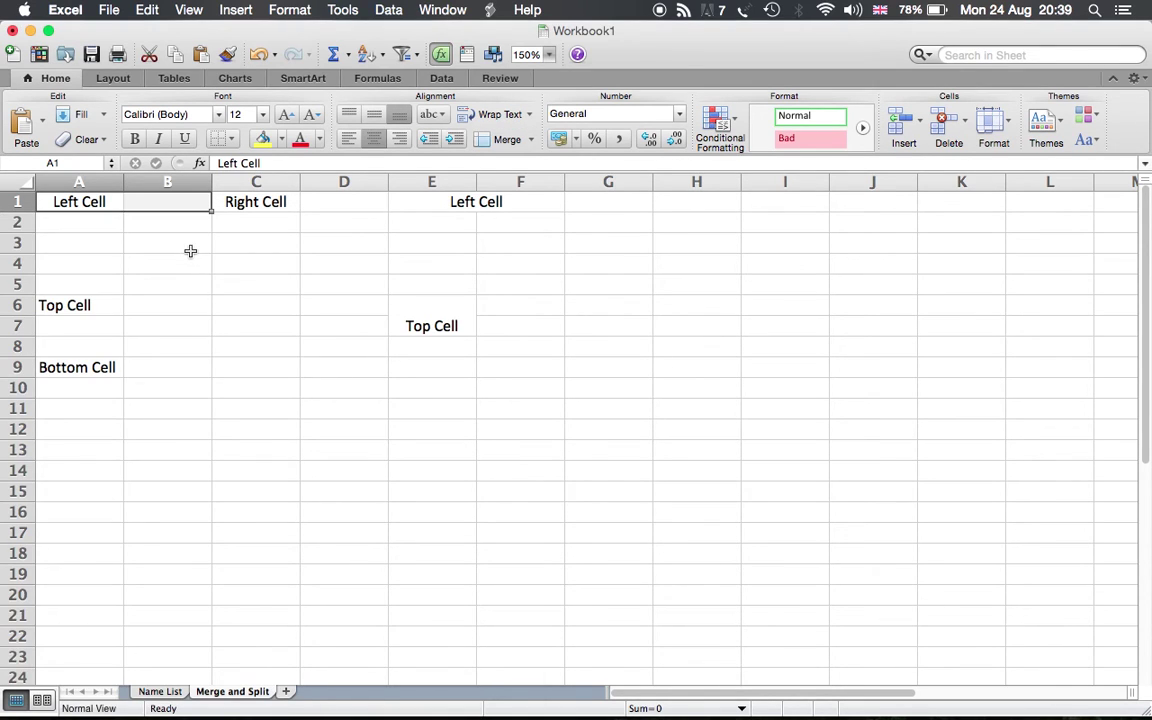
{"action": "left_click", "coordinate": [163, 207]}
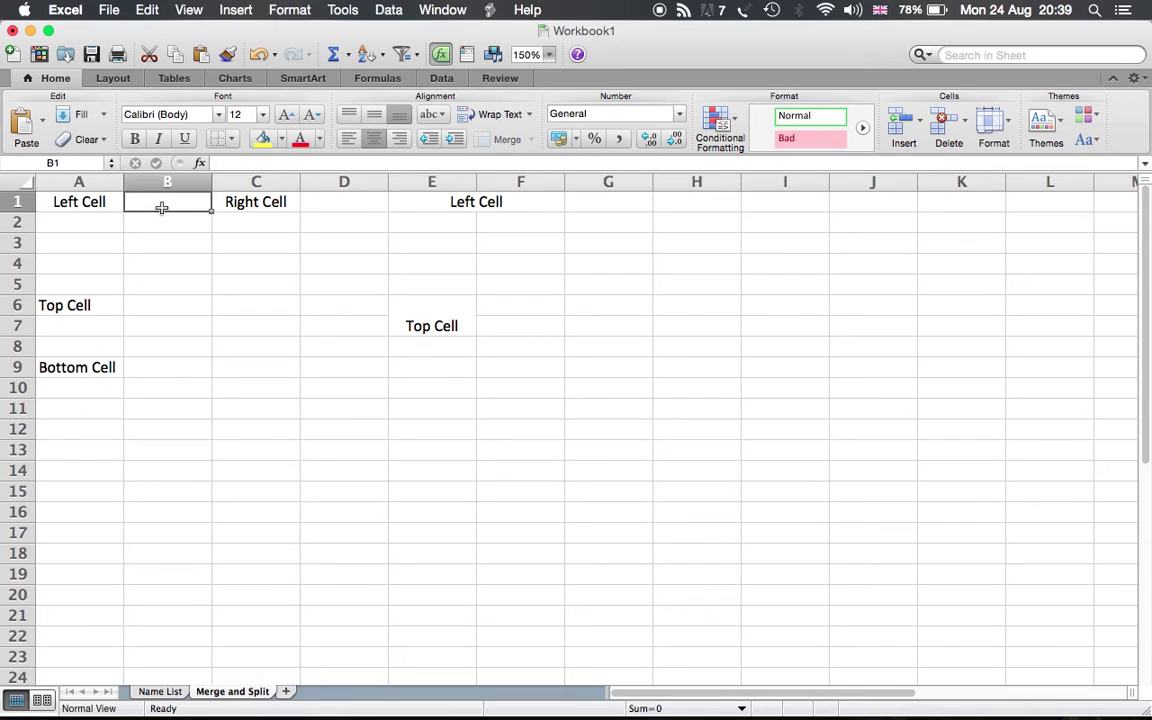
- Unmerge the merged cell E1:F1 back into two single cells
{"action": "left_click", "coordinate": [443, 201]}
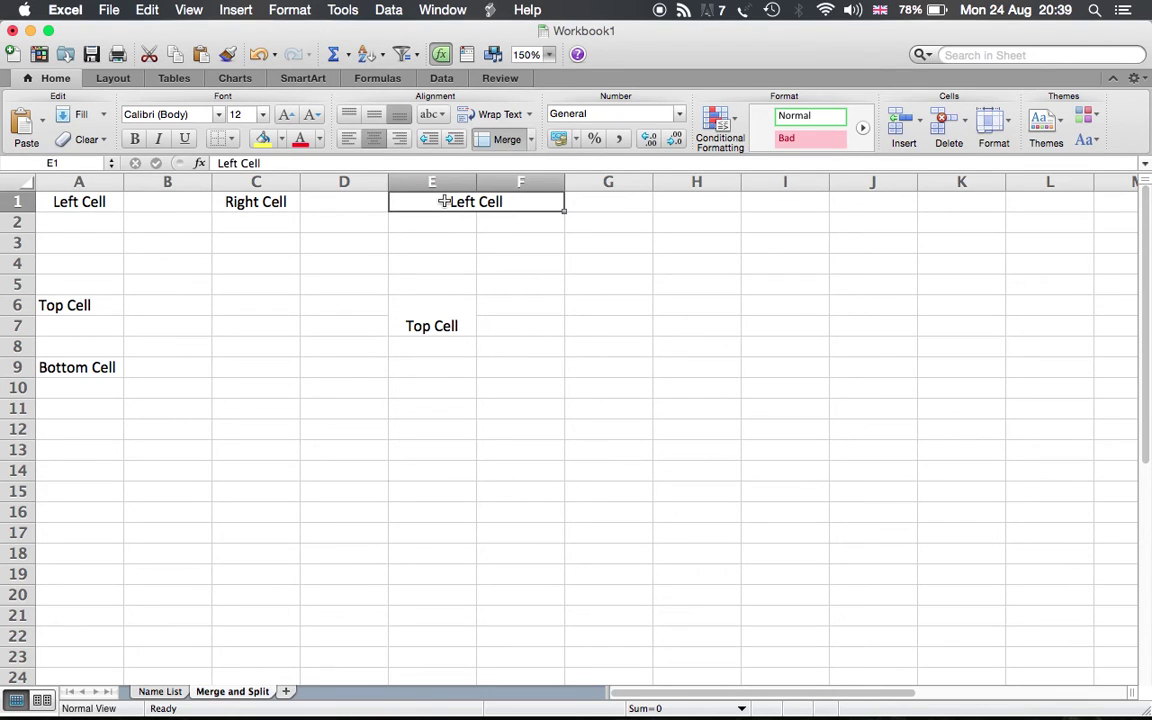
{"action": "left_click", "coordinate": [512, 140]}
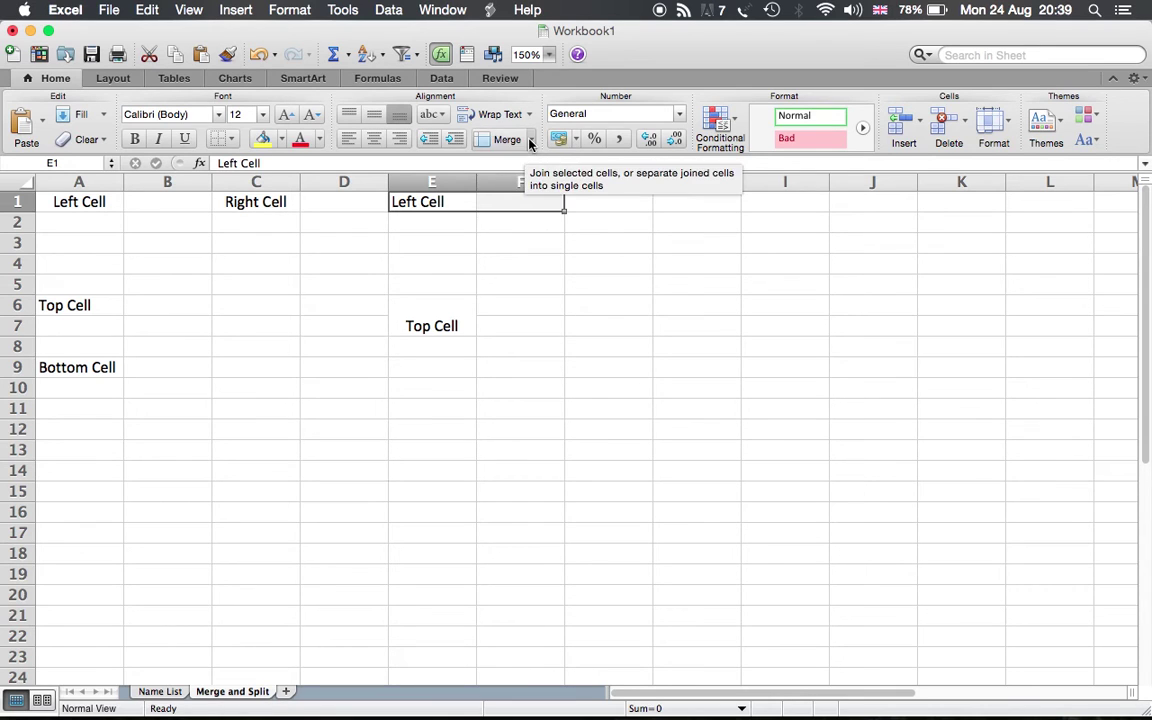
{"action": "left_click", "coordinate": [531, 140]}
{"action": "left_click", "coordinate": [523, 195]}
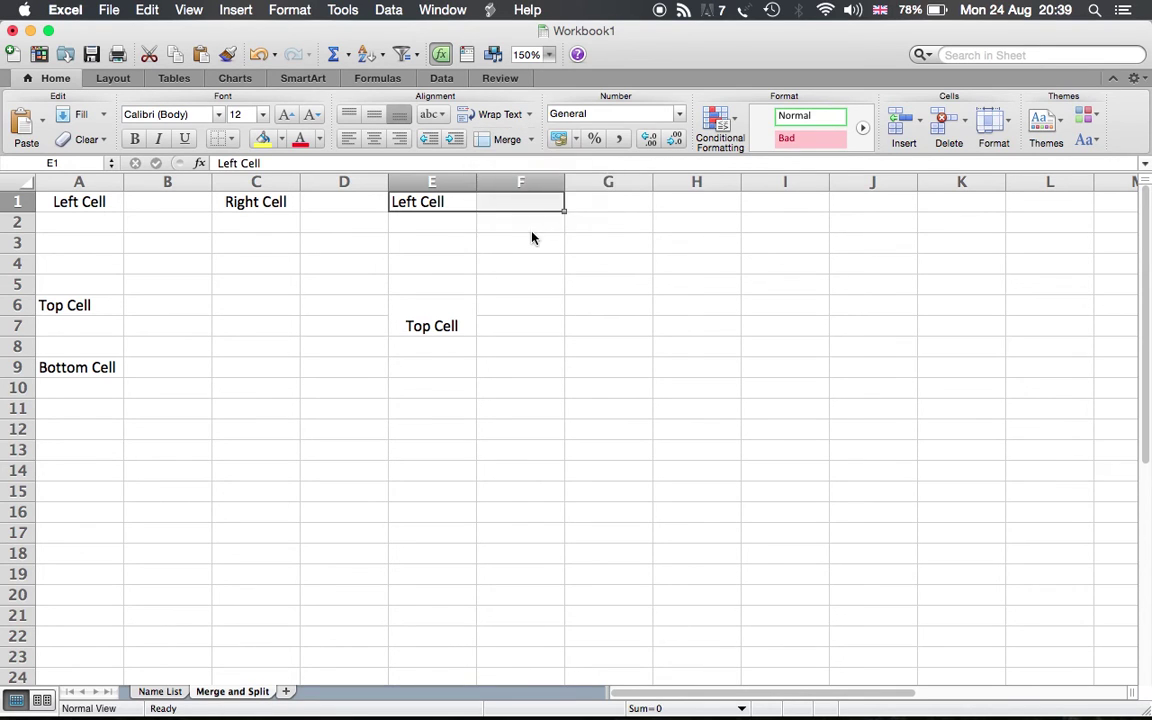
- Split the merged cell E6:E7 using Unmerge Cells
{"action": "left_click", "coordinate": [446, 314]}
{"action": "left_click", "coordinate": [531, 140]}
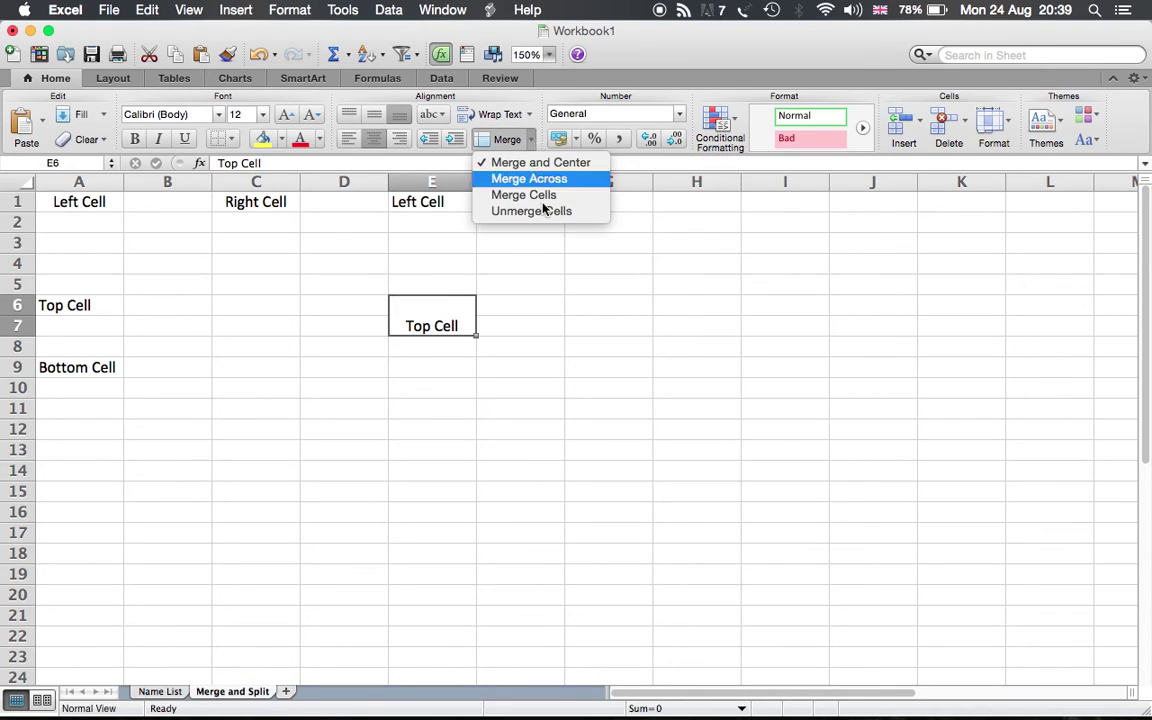
{"action": "left_click", "coordinate": [540, 211]}
{"action": "left_click", "coordinate": [532, 303]}
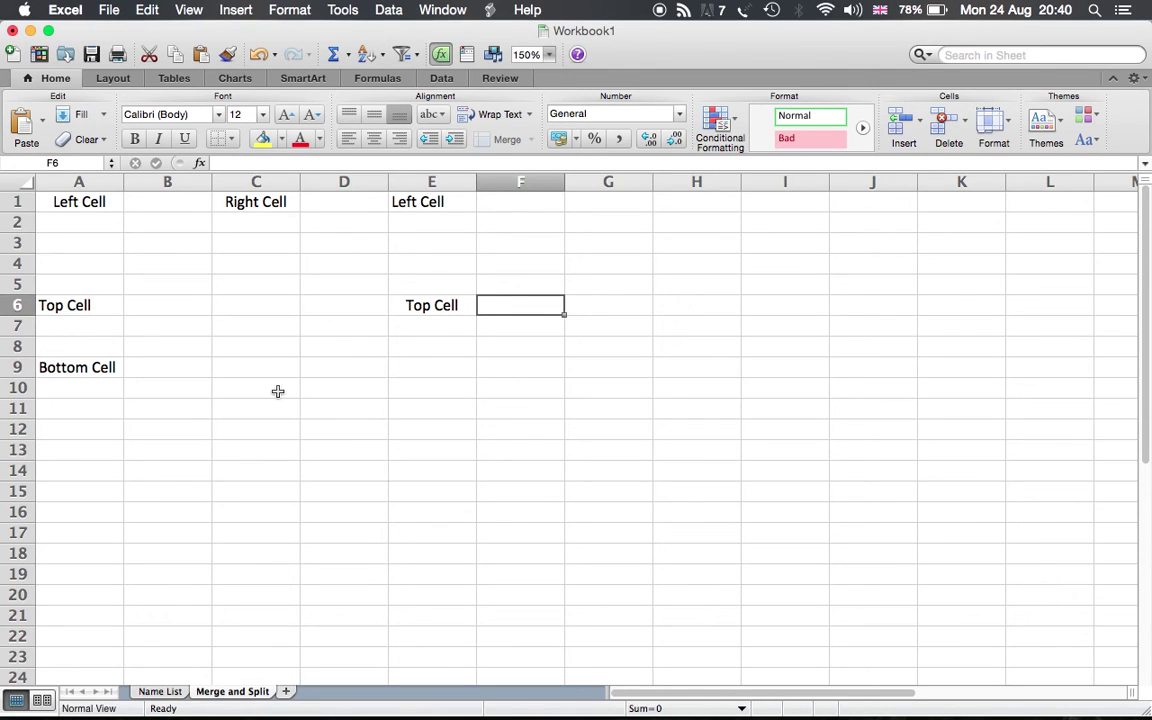
- On the Name List sheet, make the header cells A1:C1 (Full Name, First Name, Last Name) bold
{"action": "left_click", "coordinate": [165, 691]}
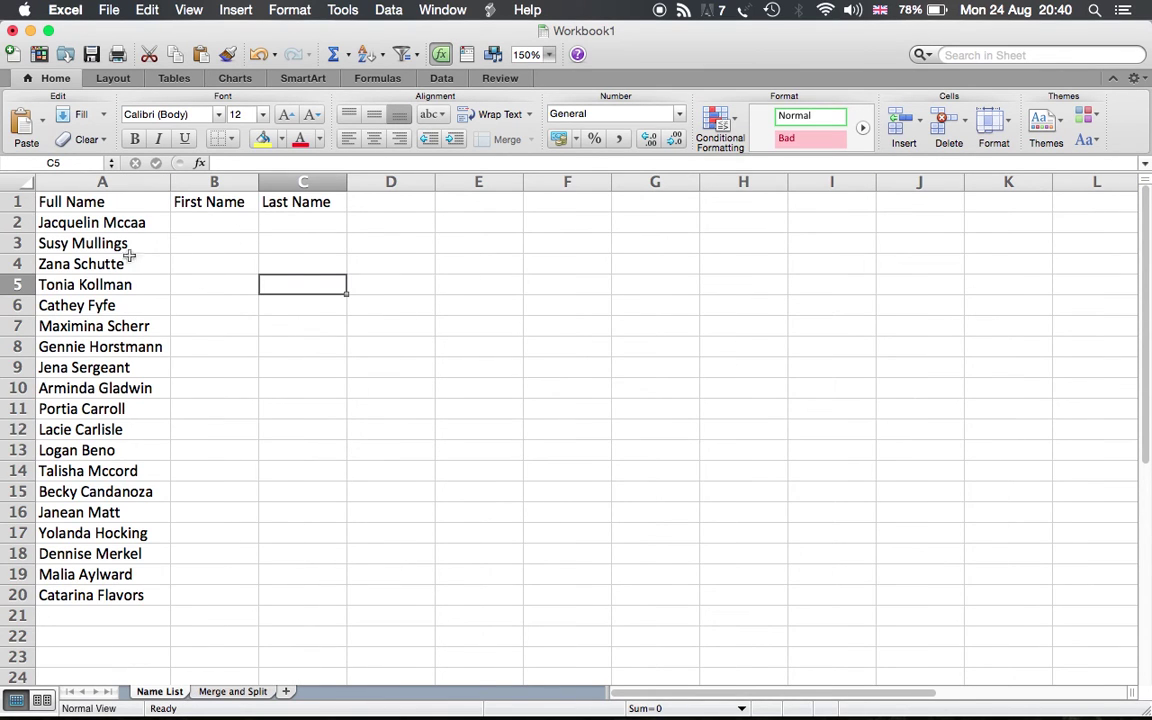
{"action": "left_click", "coordinate": [80, 198]}
{"action": "left_click", "coordinate": [178, 204]}
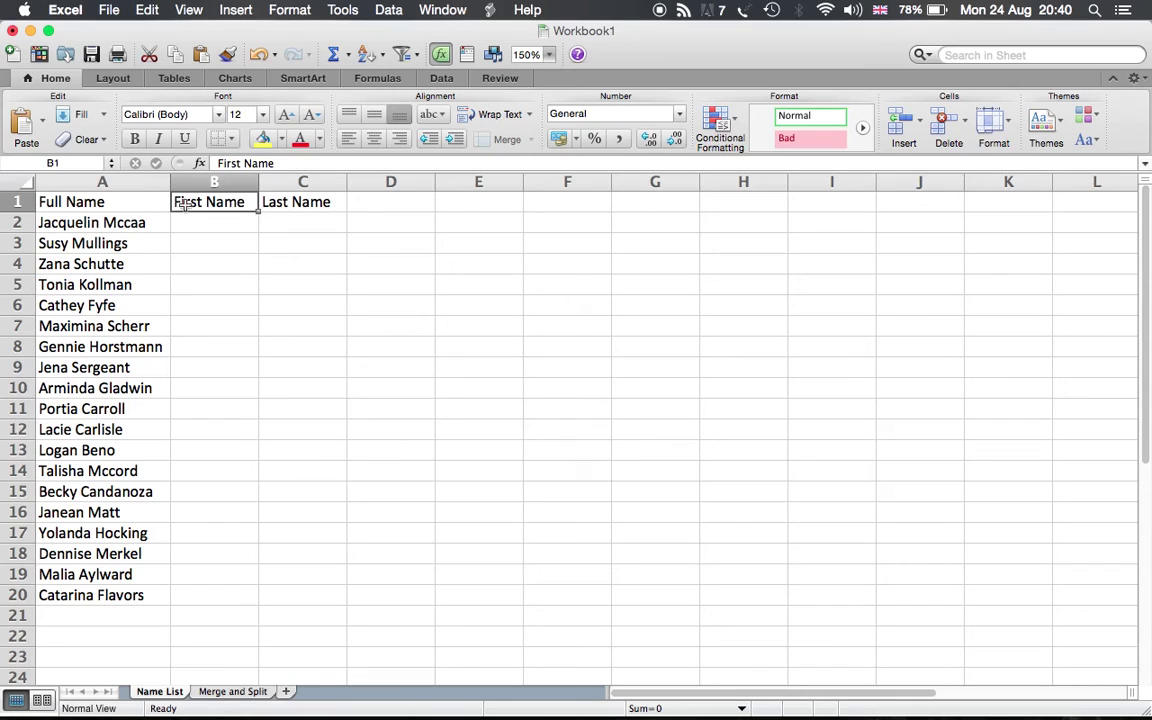
{"action": "left_click_drag", "start_coordinate": [136, 200], "coordinate": [320, 192]}
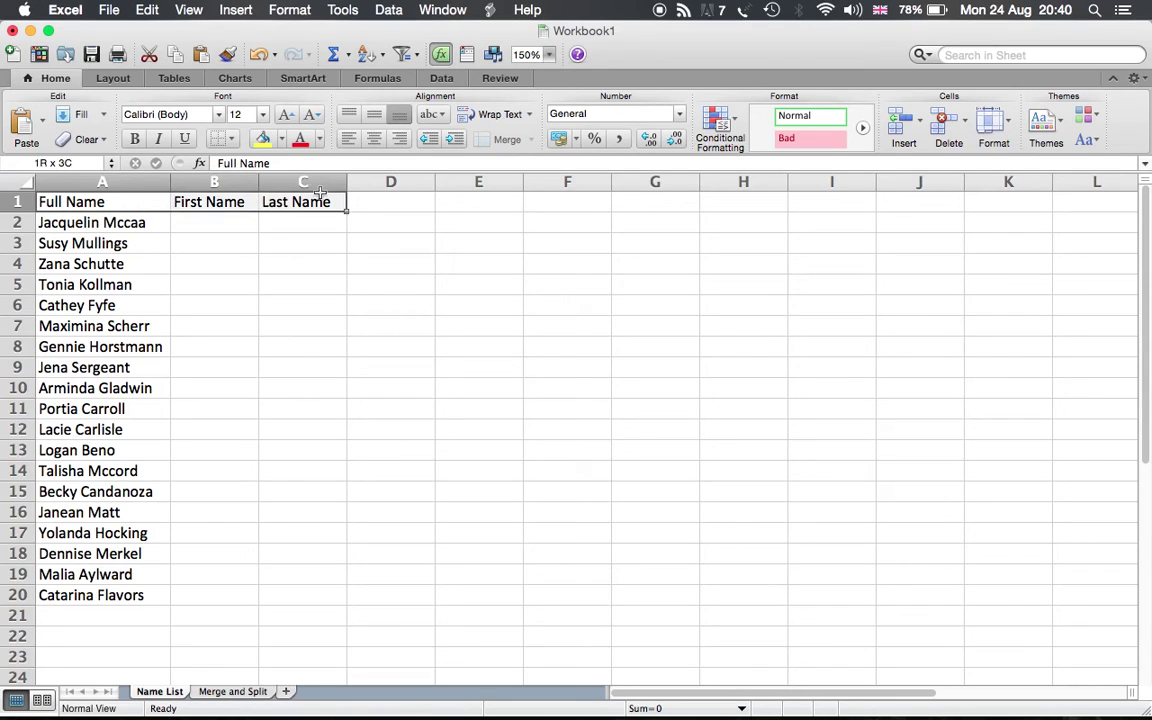
{"action": "left_click", "coordinate": [134, 138]}
{"action": "left_click", "coordinate": [225, 243]}
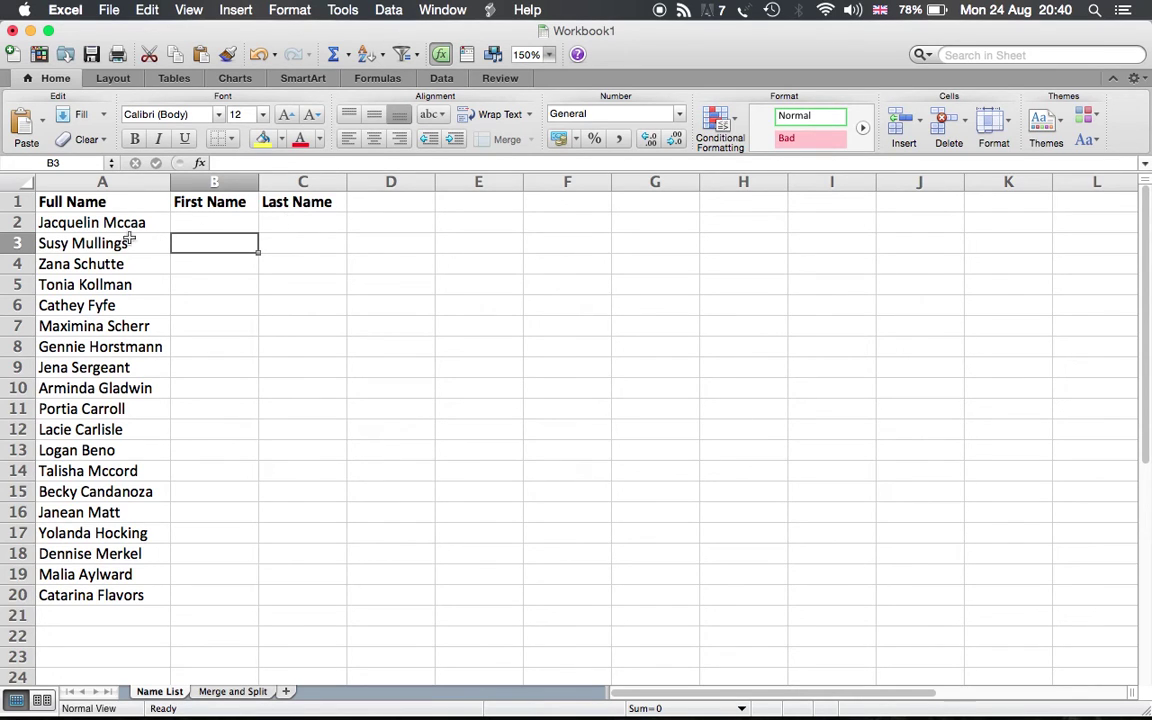
{"action": "left_click", "coordinate": [101, 223]}
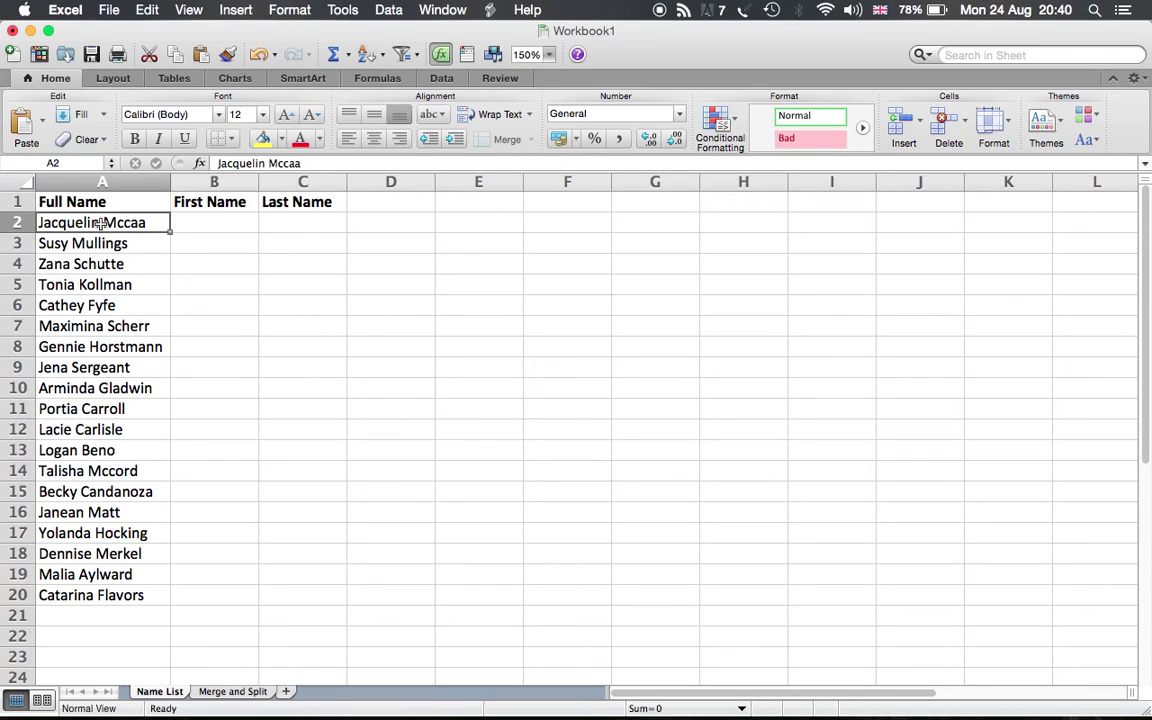
{"action": "left_click", "coordinate": [203, 223]}
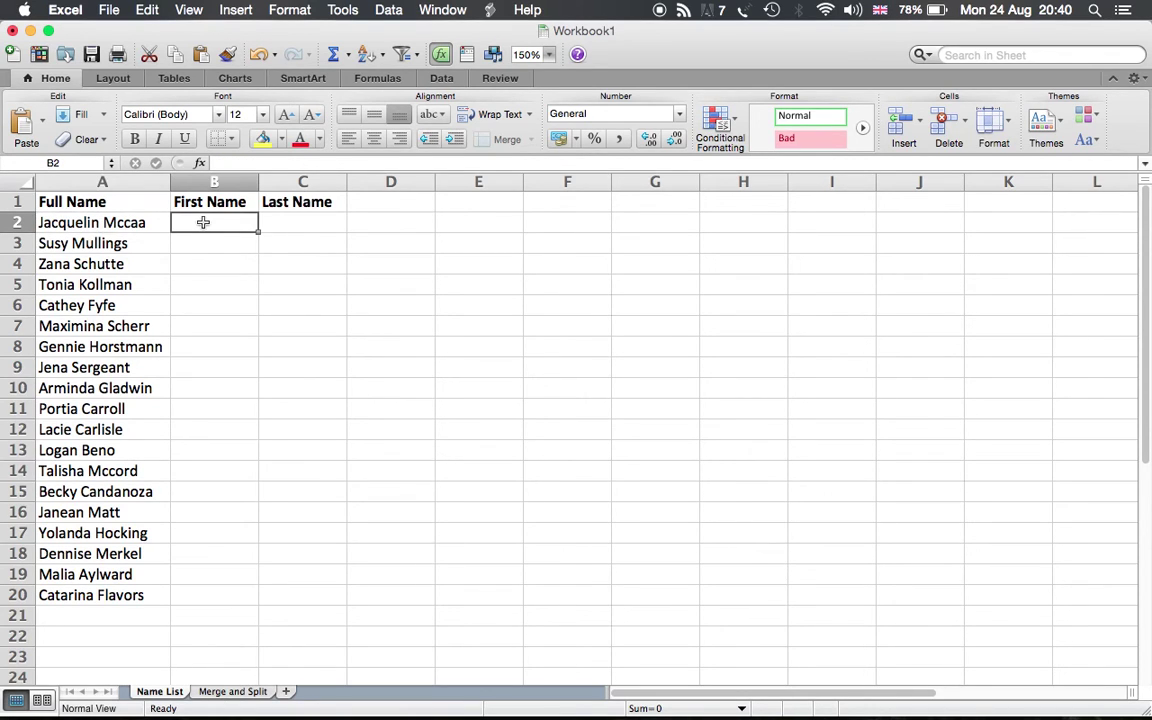
{"action": "key", "text": "Return"}
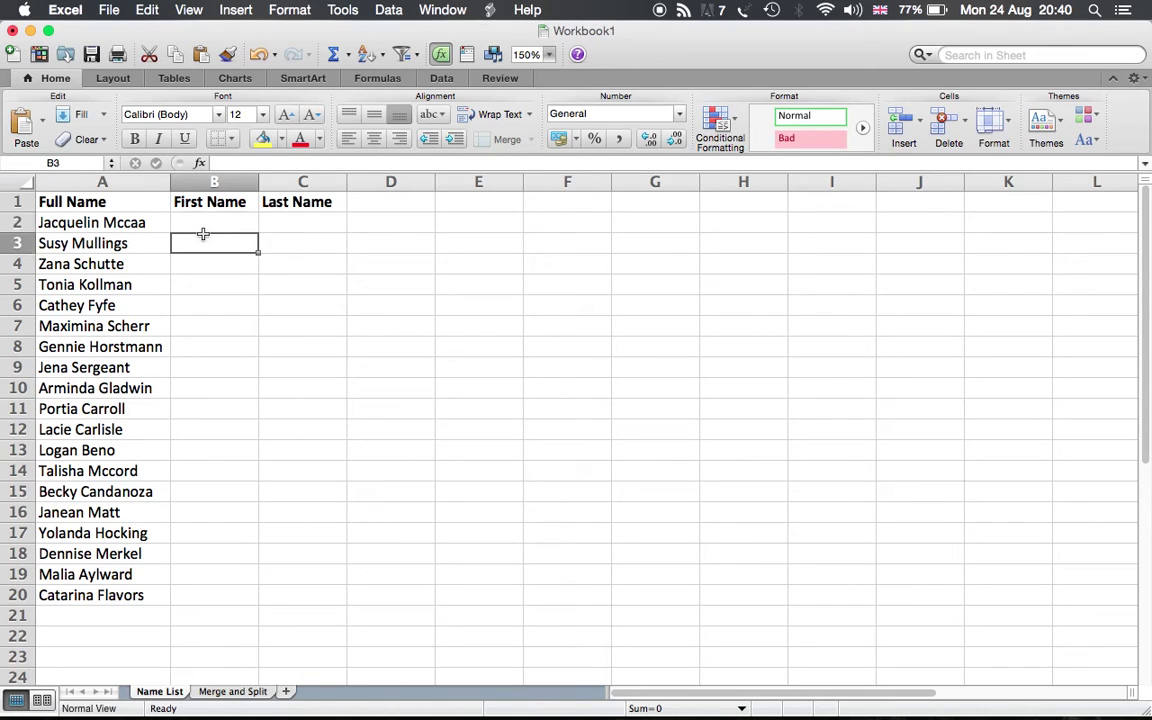
{"action": "left_click", "coordinate": [205, 227]}
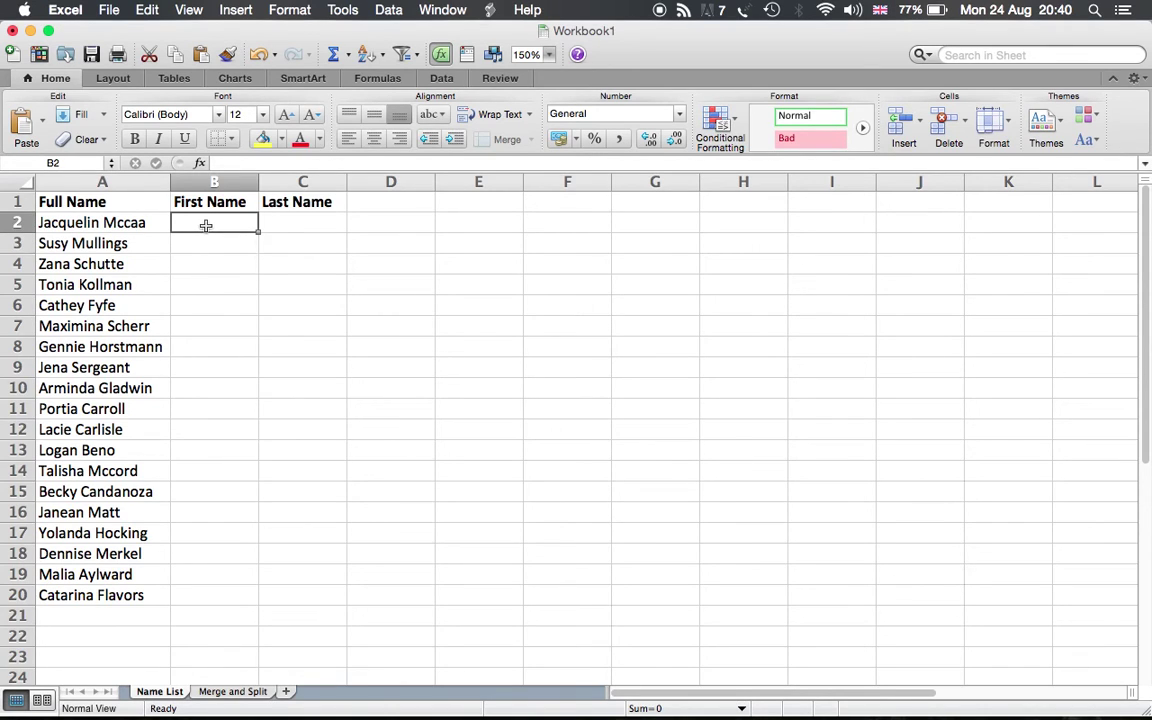
{"action": "left_click_drag", "start_coordinate": [205, 227], "coordinate": [175, 599]}
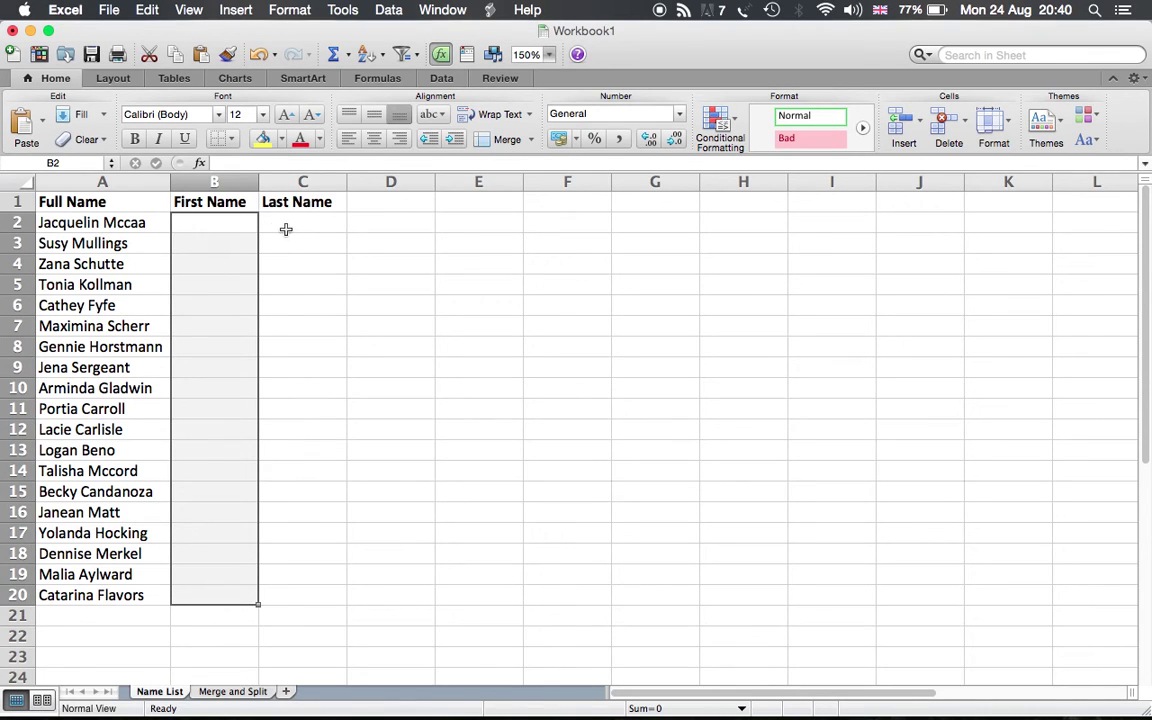
{"action": "left_click_drag", "start_coordinate": [296, 228], "coordinate": [303, 594]}
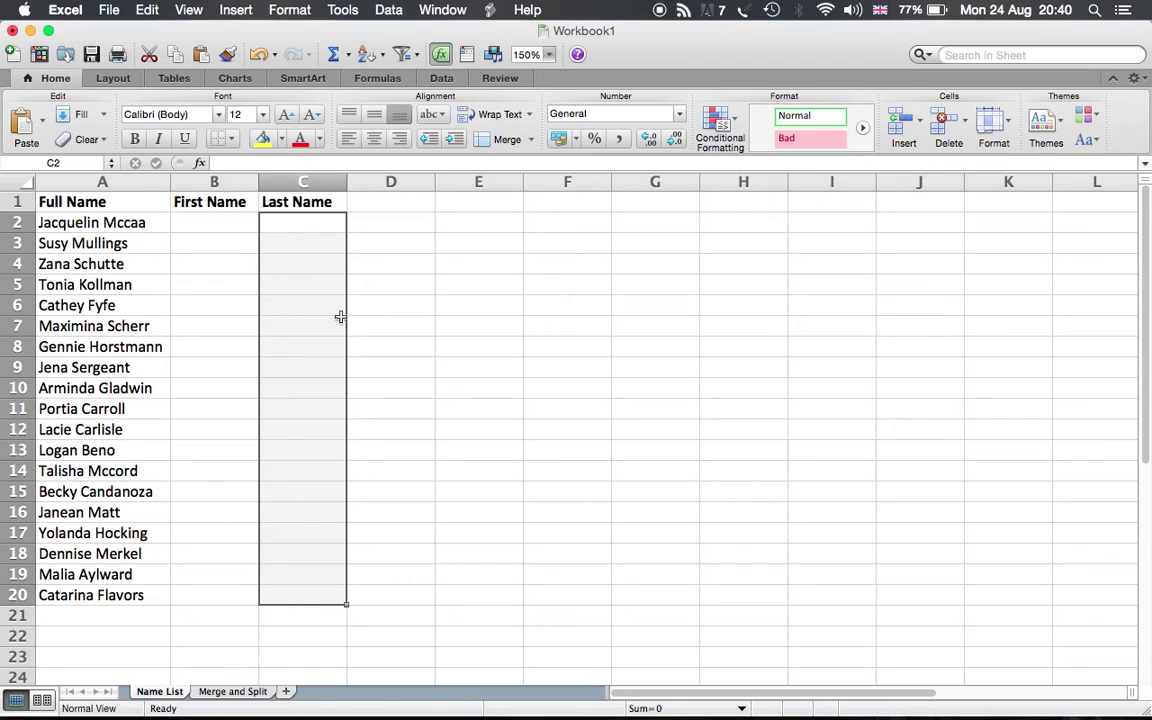
{"action": "left_click", "coordinate": [203, 478]}
- Start Text to Columns on the full names in A2:A20 as Delimited data and proceed to the delimiter settings
{"action": "left_click", "coordinate": [113, 223]}
{"action": "left_click_drag", "start_coordinate": [113, 223], "coordinate": [116, 600]}
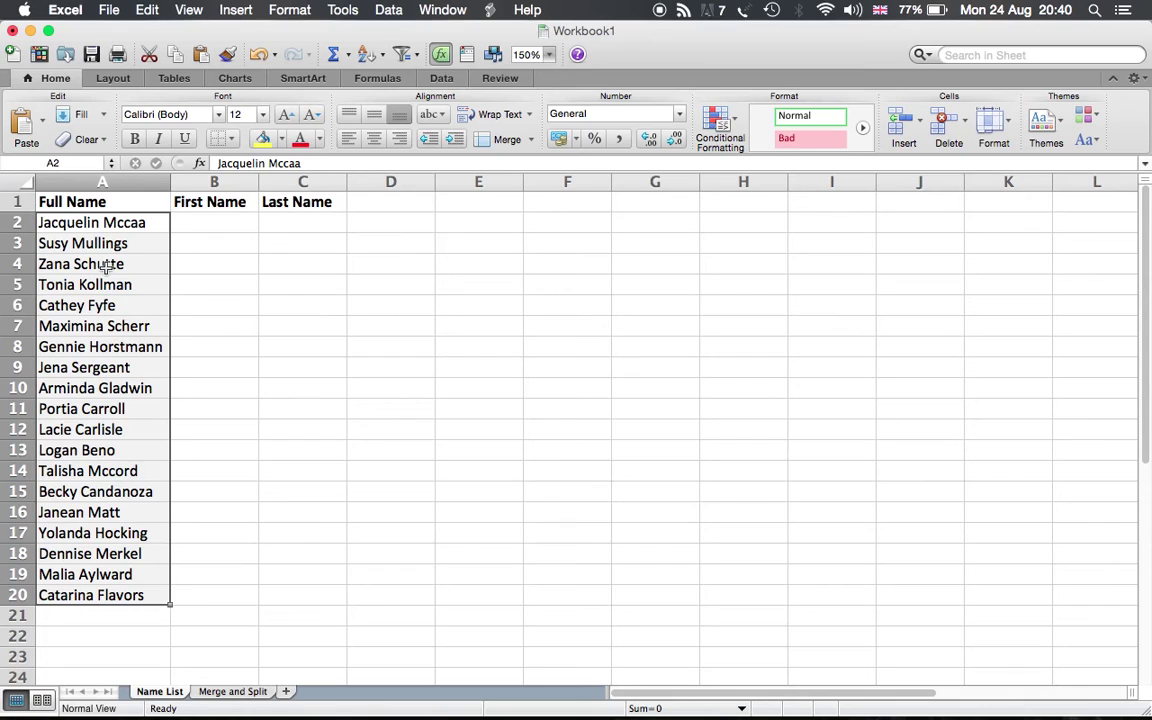
{"action": "left_click", "coordinate": [440, 79]}
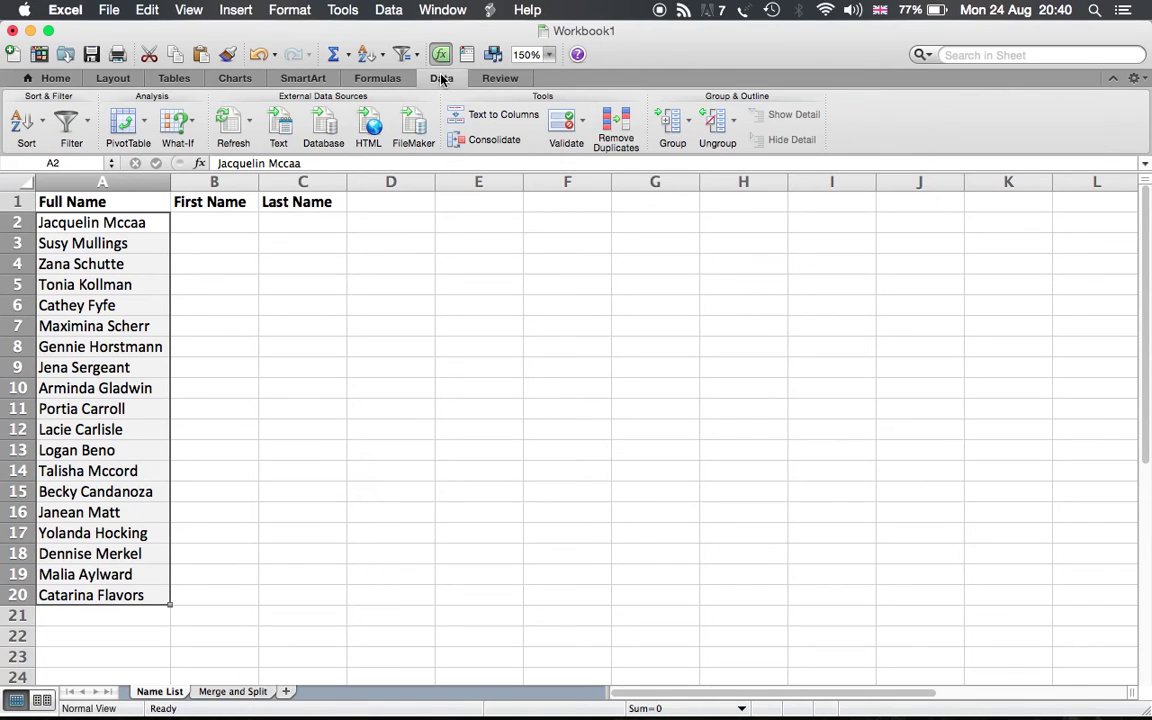
{"action": "left_click", "coordinate": [501, 118]}
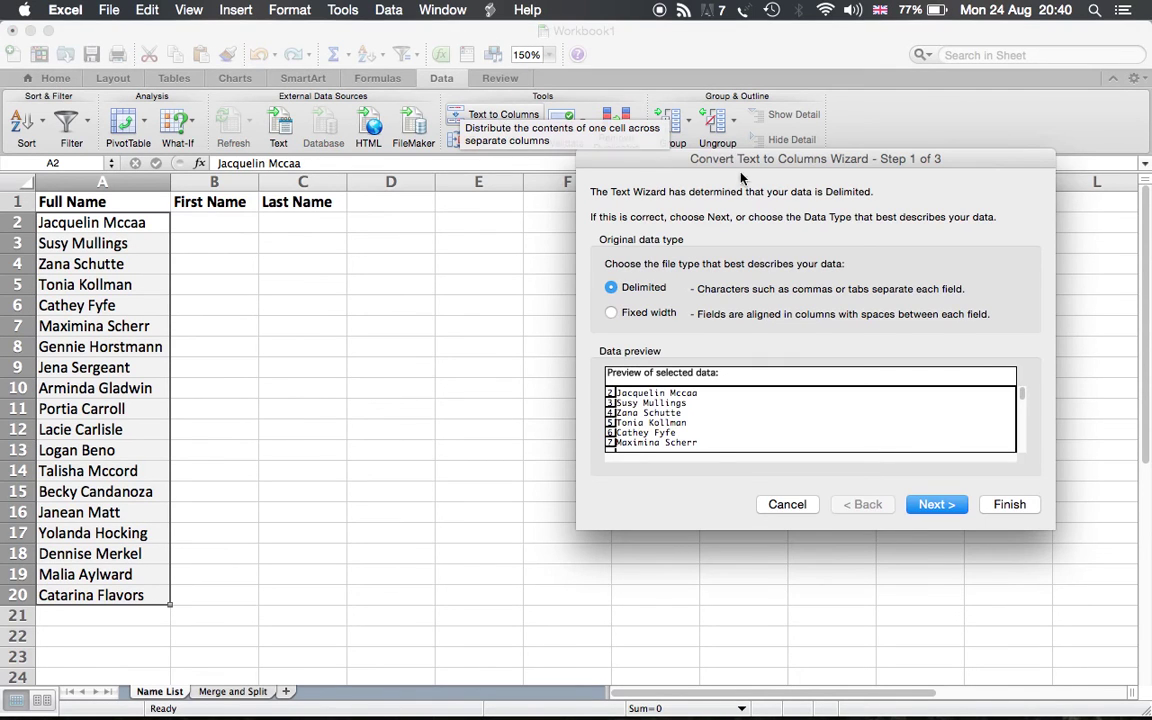
{"action": "left_click_drag", "start_coordinate": [745, 162], "coordinate": [577, 196]}
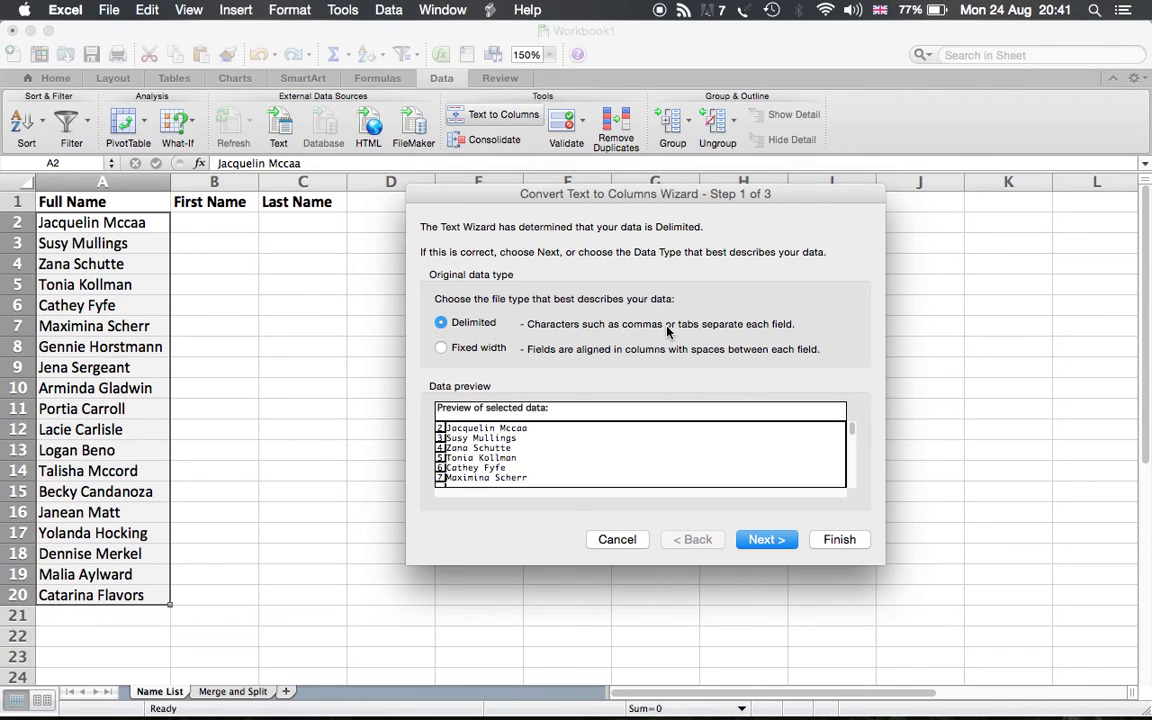
{"action": "left_click", "coordinate": [764, 539]}
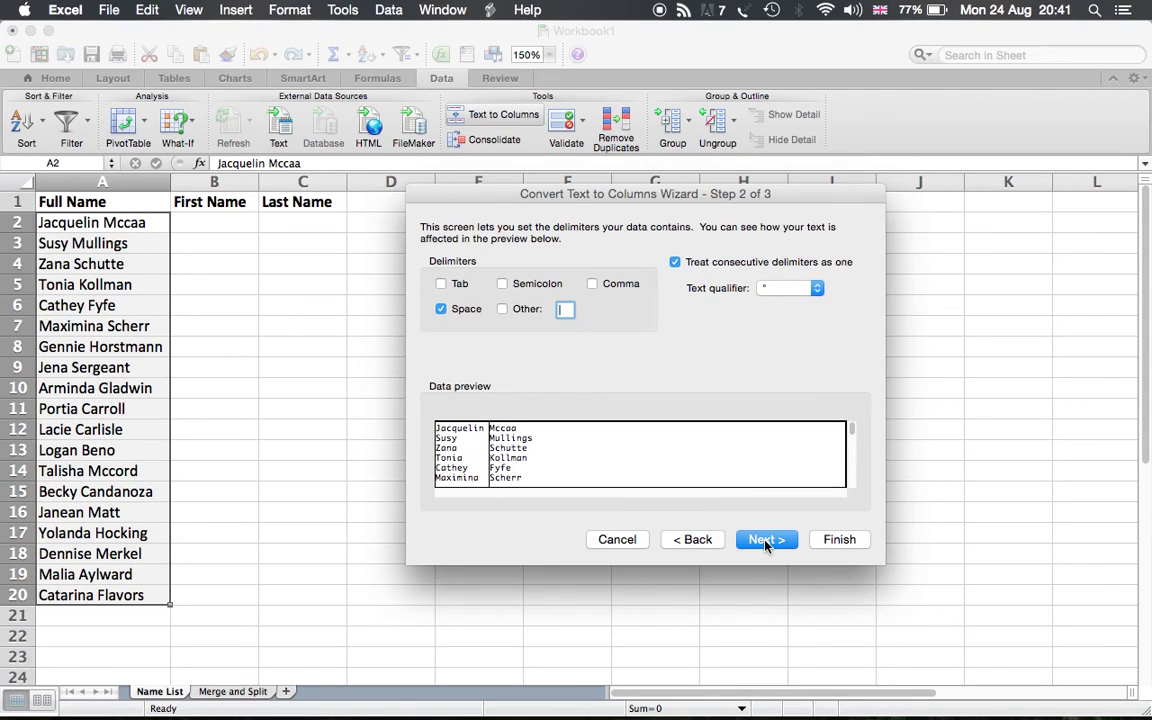
- Try out the Space, Semicolon and Other delimiter options for splitting the full names
{"action": "left_click", "coordinate": [441, 310]}
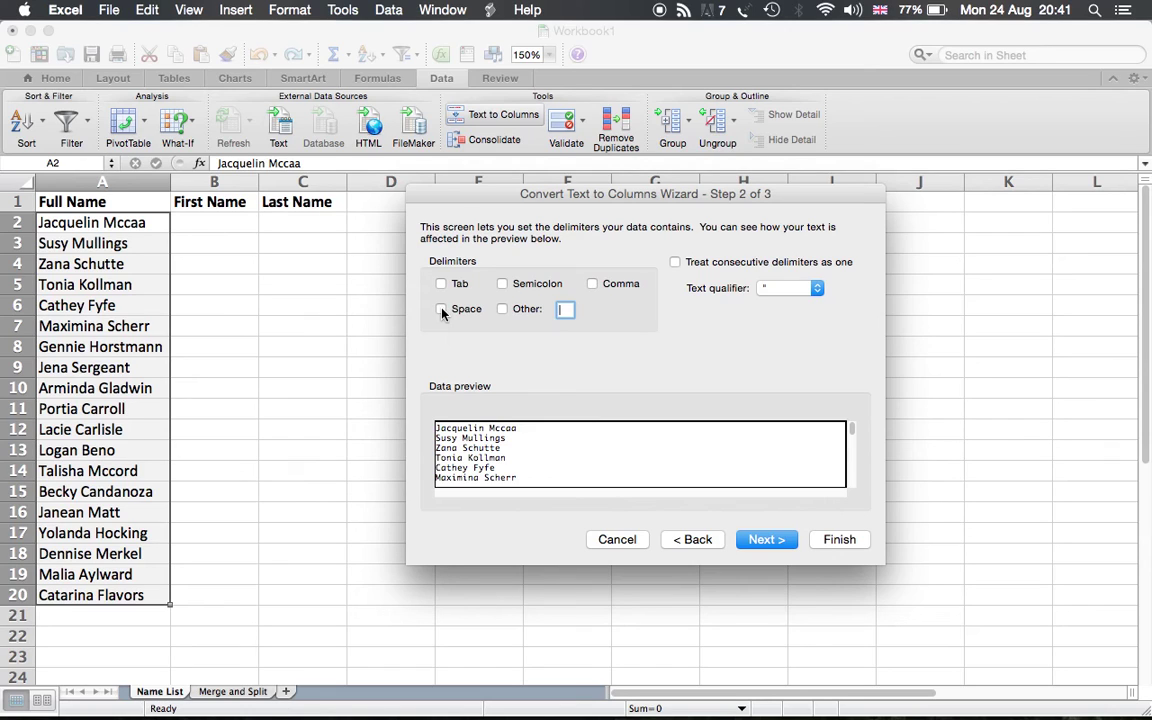
{"action": "left_click", "coordinate": [441, 310]}
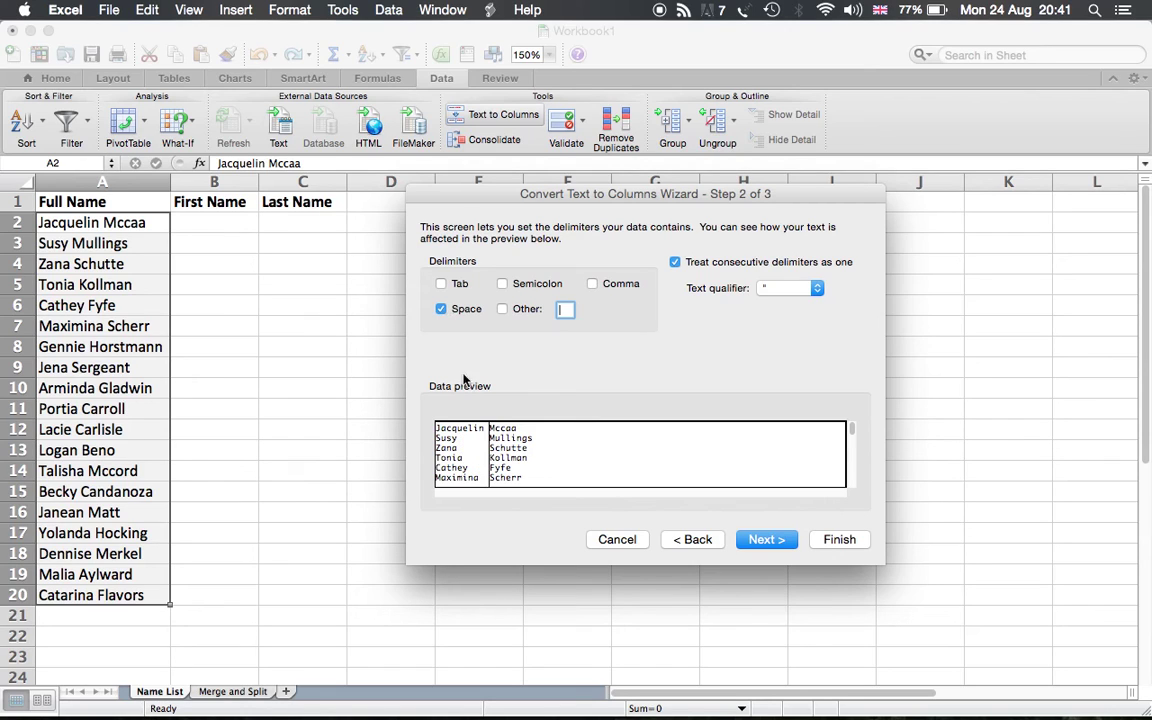
{"action": "left_click", "coordinate": [502, 284]}
{"action": "left_click", "coordinate": [502, 285]}
{"action": "left_click", "coordinate": [503, 310]}
- Finish splitting the names by the Space delimiter into destination B2:C20, and switch to the Merge and Split sheet
{"action": "left_click", "coordinate": [767, 539]}
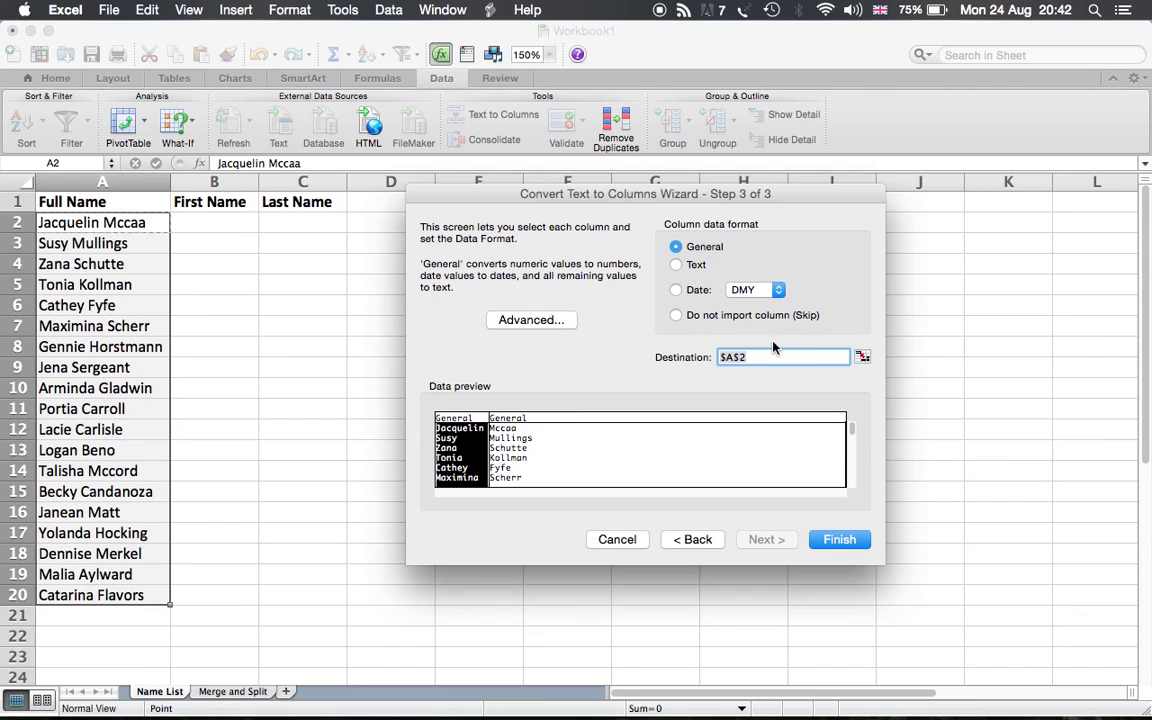
{"action": "left_click", "coordinate": [862, 359]}
{"action": "left_click_drag", "start_coordinate": [206, 222], "coordinate": [337, 597]}
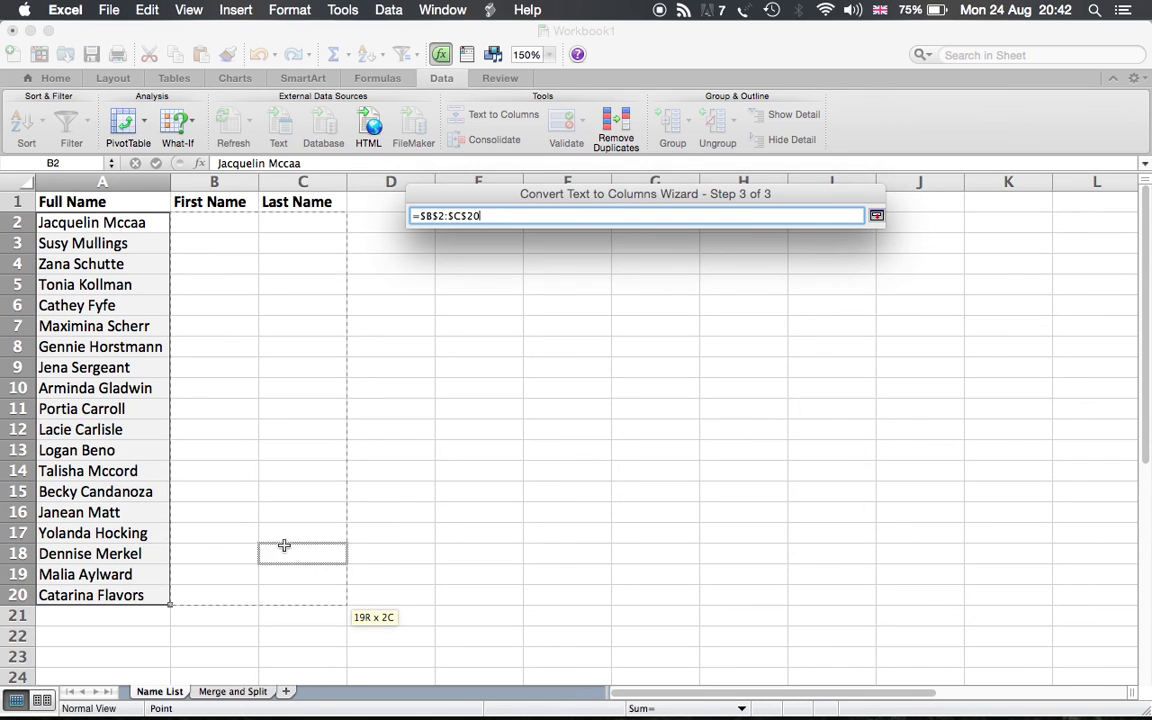
{"action": "left_click", "coordinate": [876, 217]}
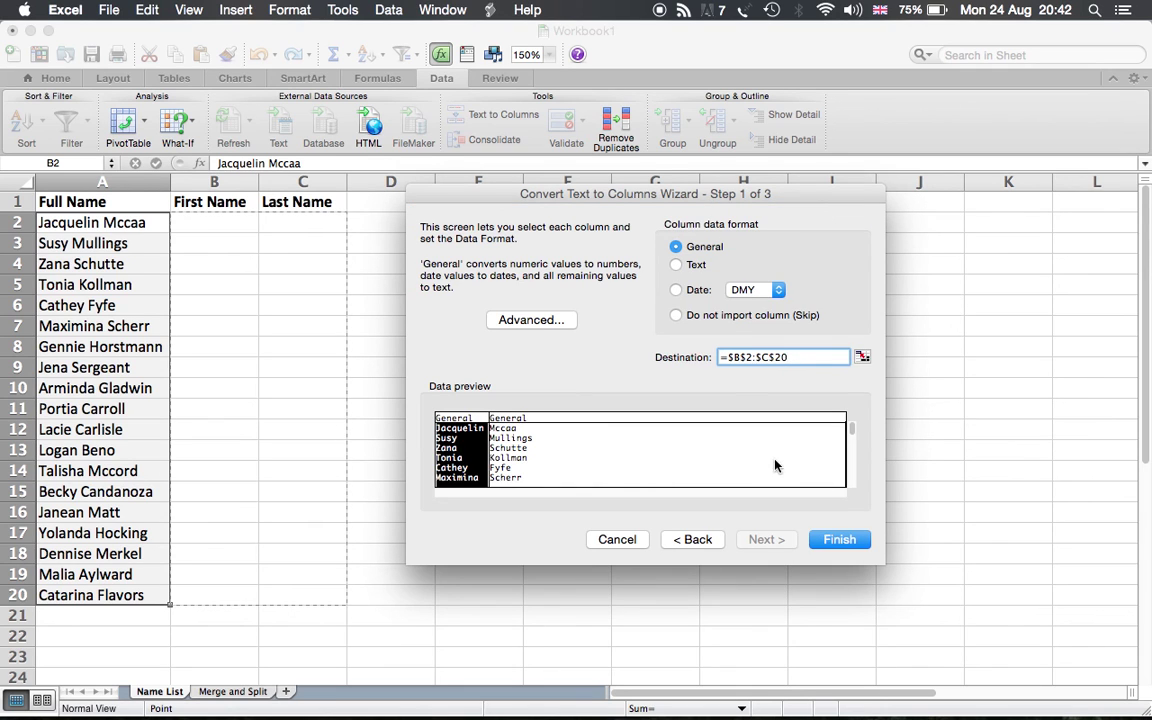
{"action": "left_click", "coordinate": [838, 539]}
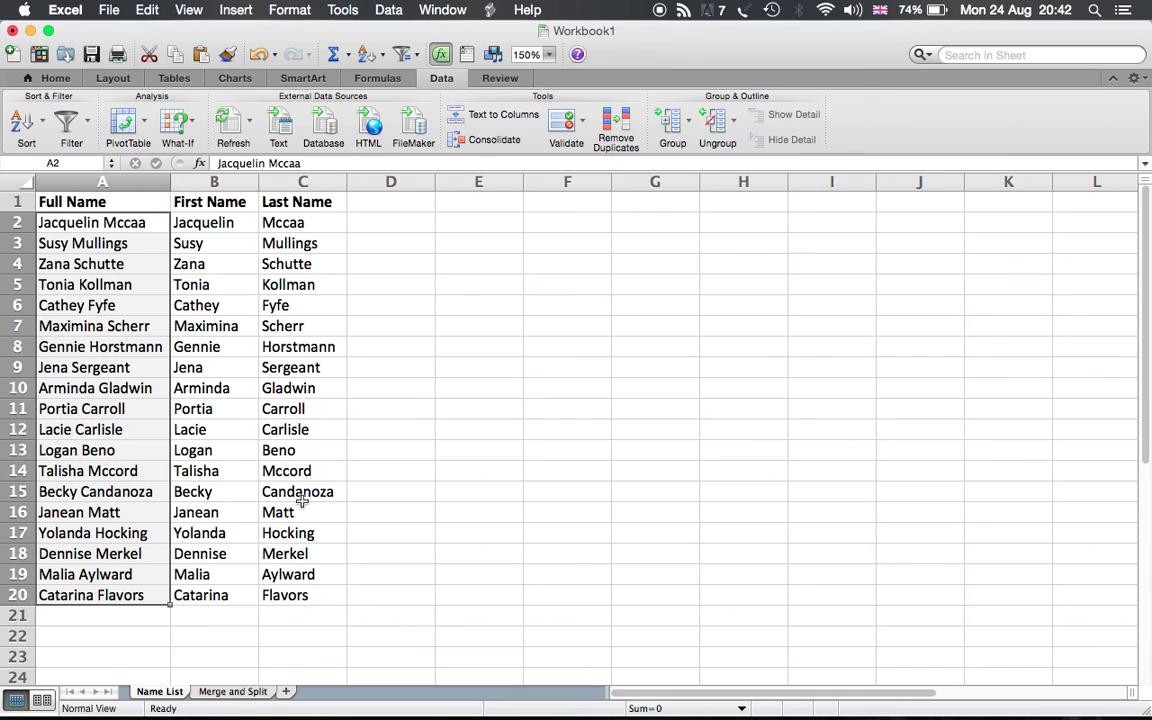
{"action": "left_click", "coordinate": [233, 692]}
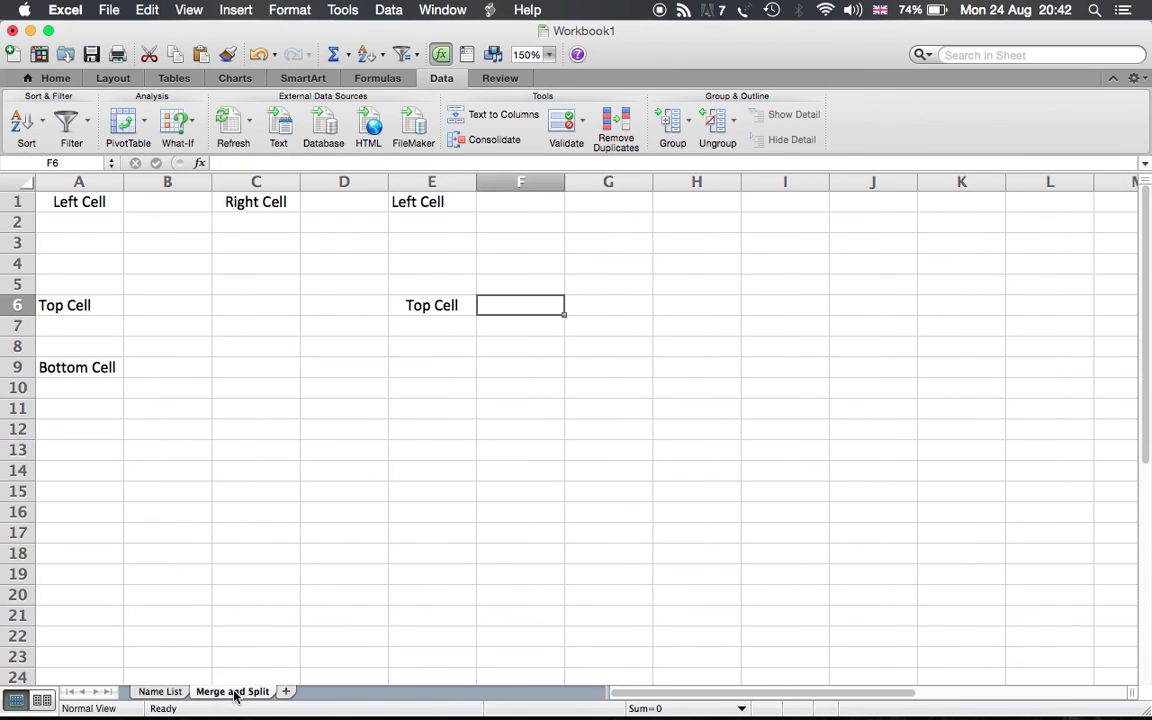